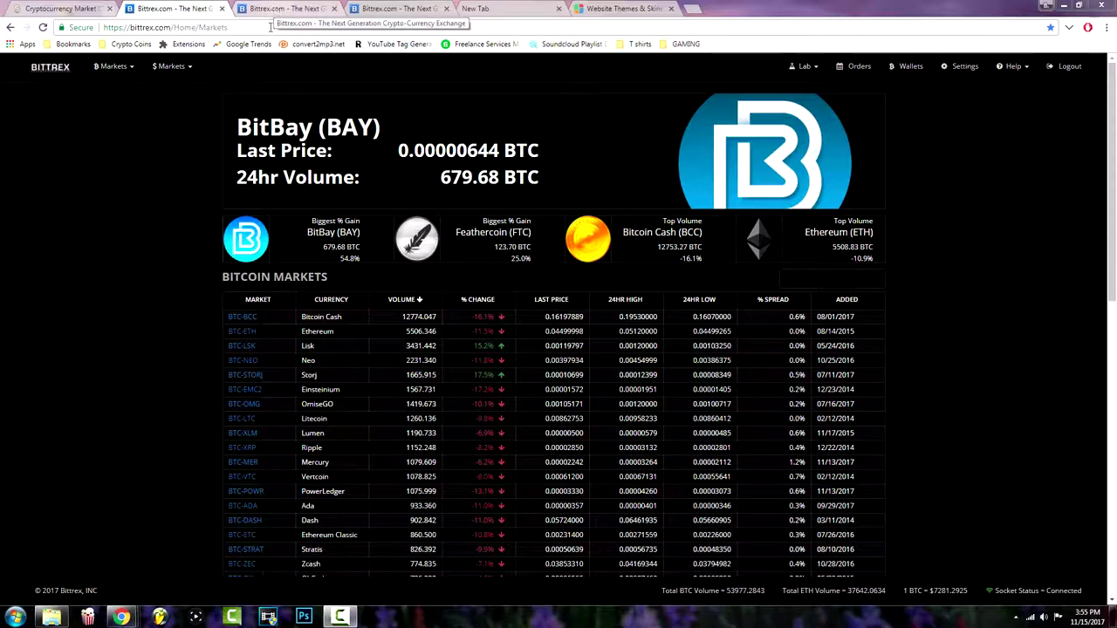
# Close the extra Bittrex tabs.
pyautogui.scroll(-4, 111, 295)
pyautogui.scroll(-3, 111, 295)
pyautogui.scroll(4, 110, 295)
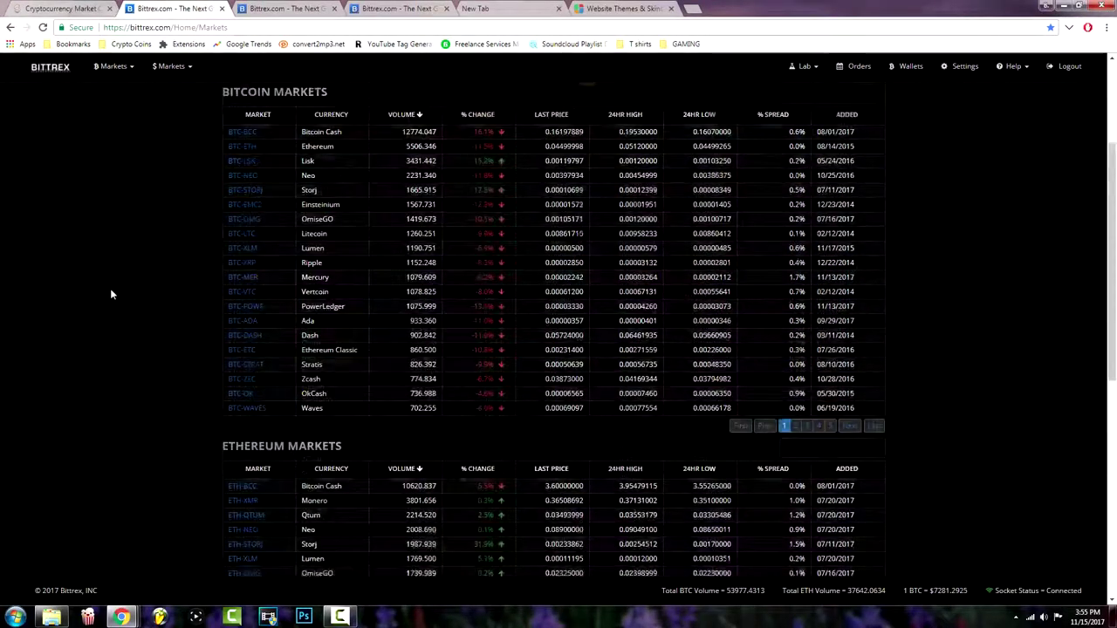
pyautogui.scroll(2, 111, 295)
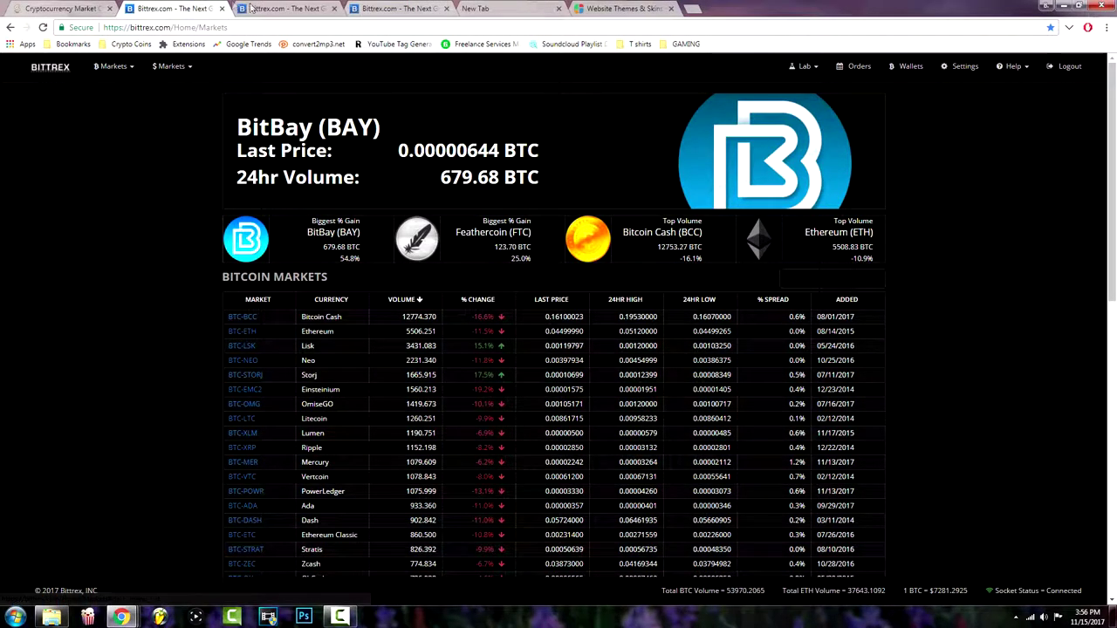
pyautogui.click(312, 8)
pyautogui.click(334, 9)
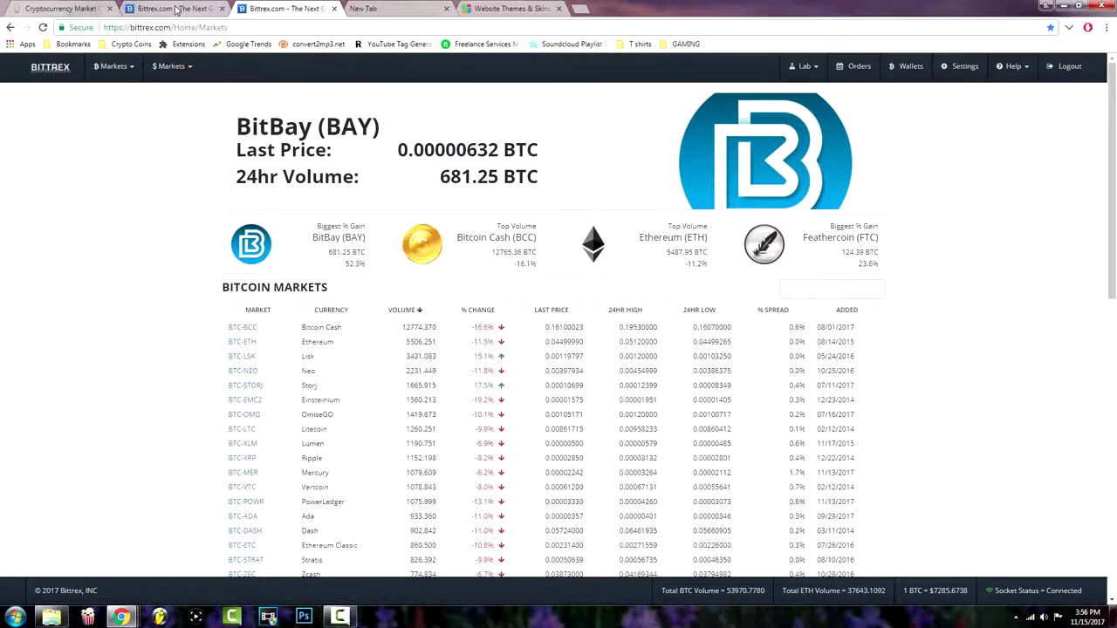
pyautogui.scroll(-3, 164, 312)
pyautogui.scroll(3, 164, 311)
pyautogui.click(335, 9)
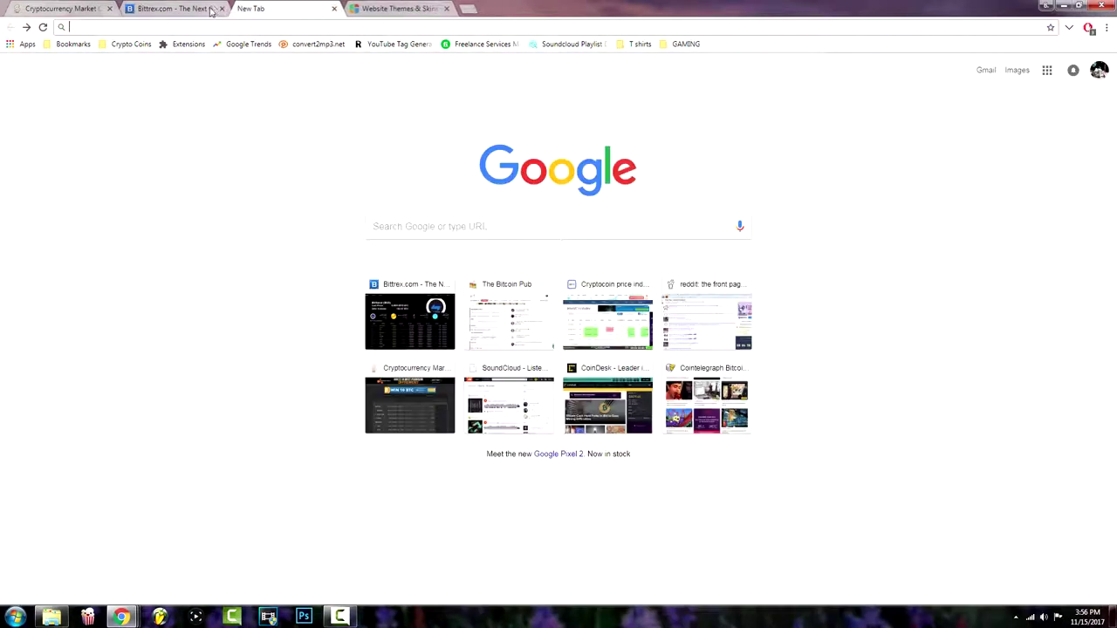
pyautogui.click(222, 9)
# Search Google for 'stylish' and open the Stylish extension's Chrome Web Store listing.
pyautogui.click(461, 235)
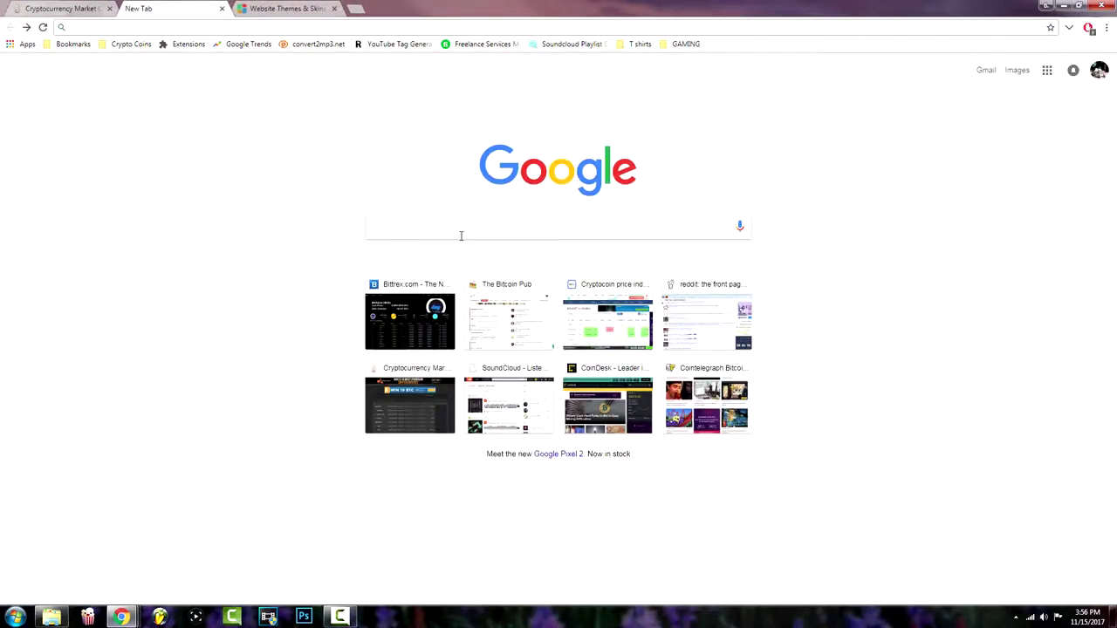
pyautogui.write('s')
pyautogui.write('tylish')
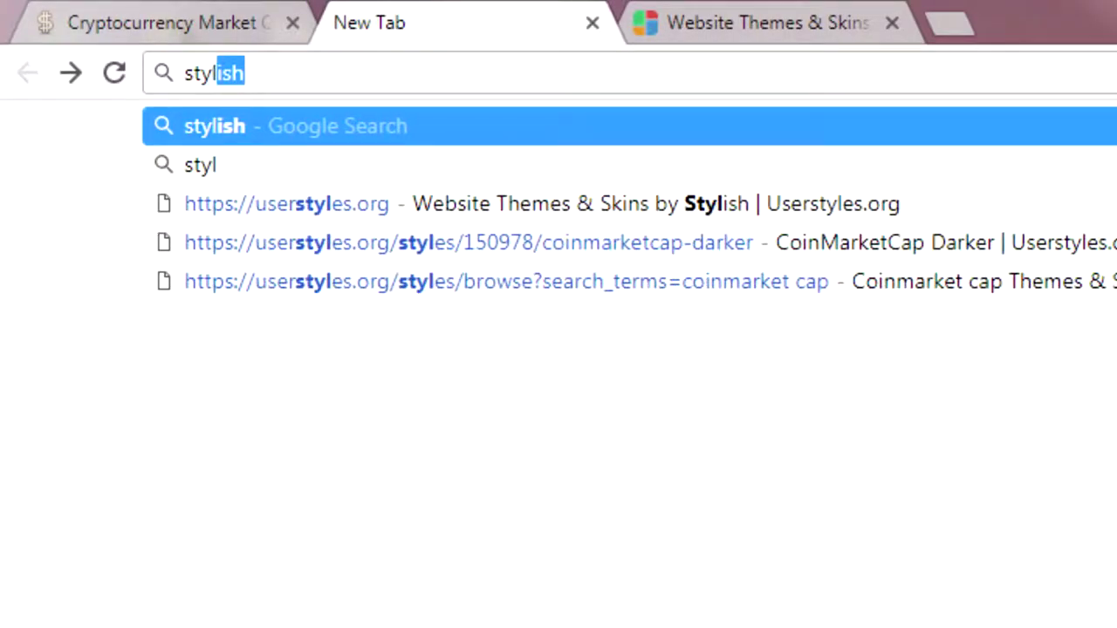
pyautogui.write('i')
pyautogui.click(383, 170)
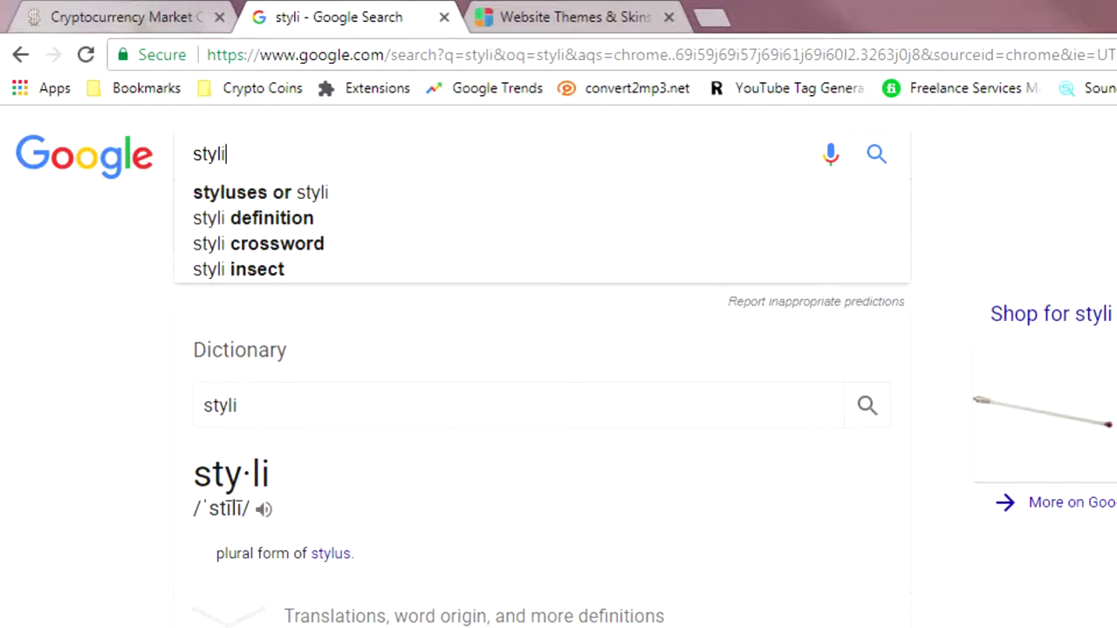
pyautogui.write('sh')
pyautogui.press('Return')
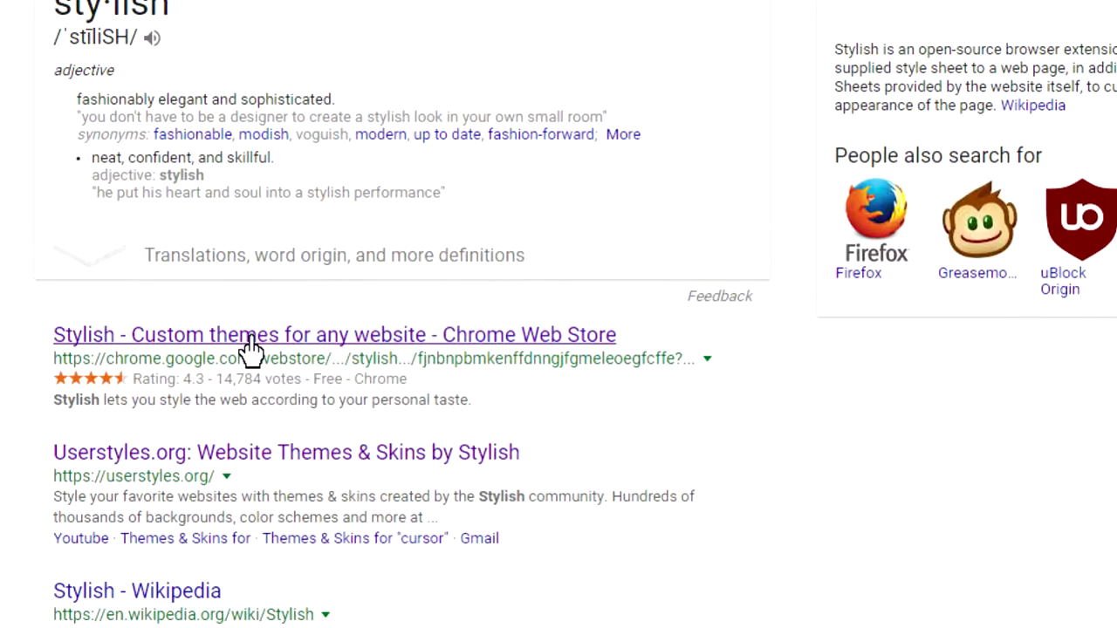
pyautogui.click(250, 339)
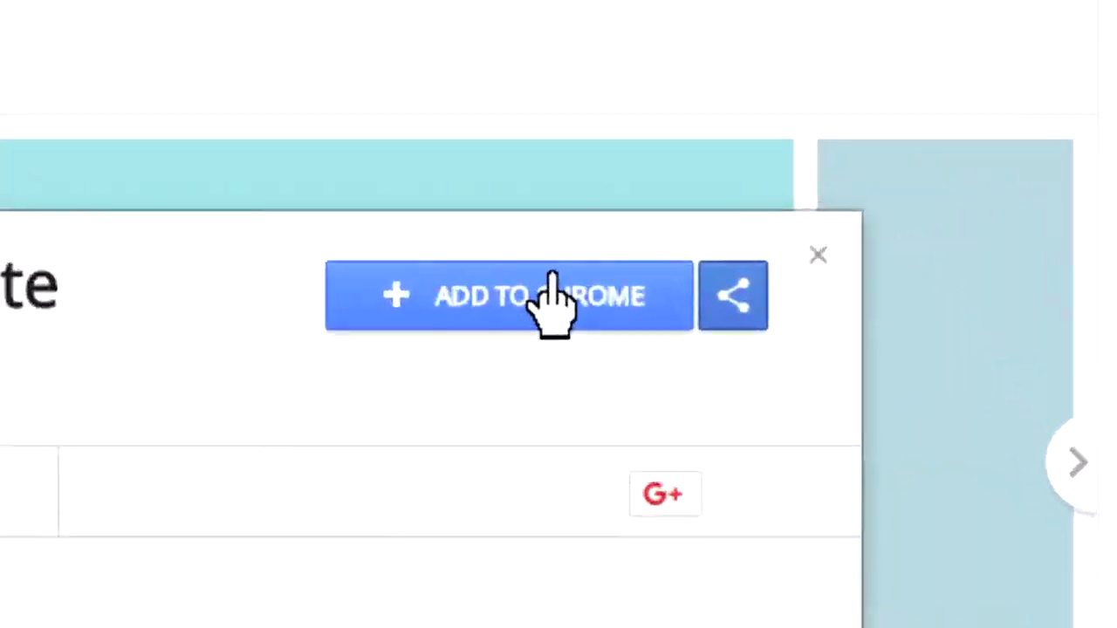
# Add Stylish to Chrome from the Web Store, confirming Add extension.
pyautogui.click(760, 151)
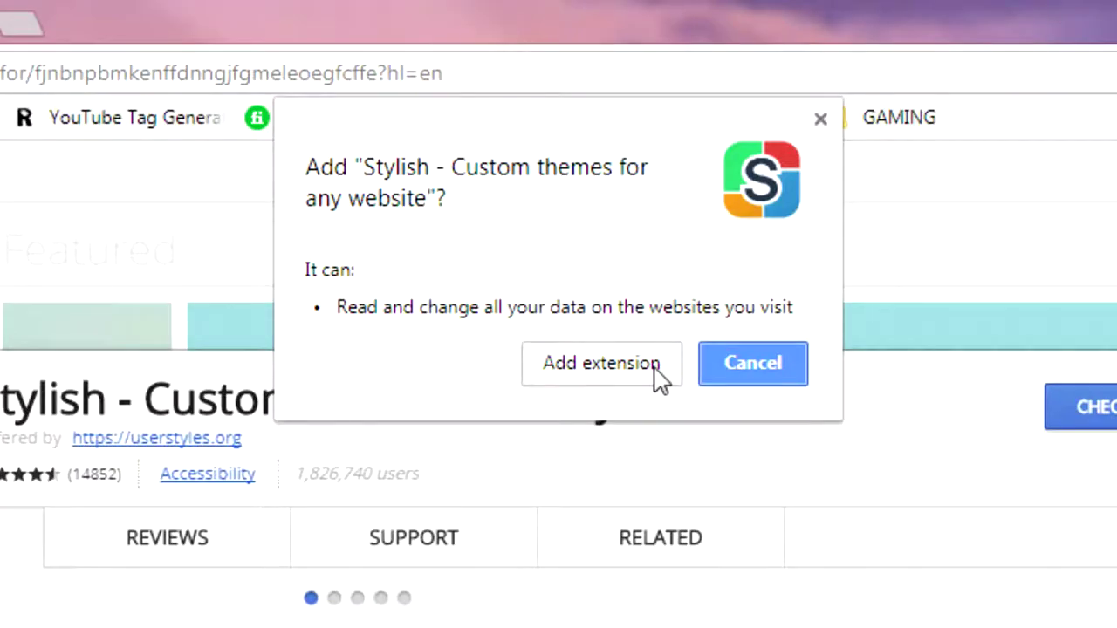
pyautogui.click(655, 365)
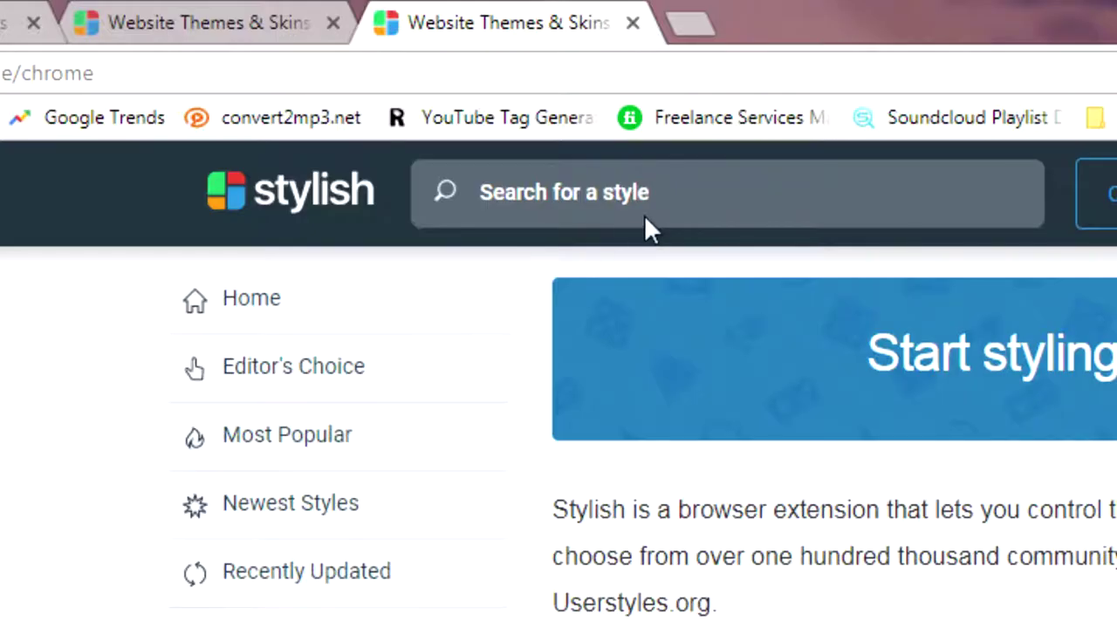
# Search the userstyles.org style library for Bittrex styles.
pyautogui.click(652, 190)
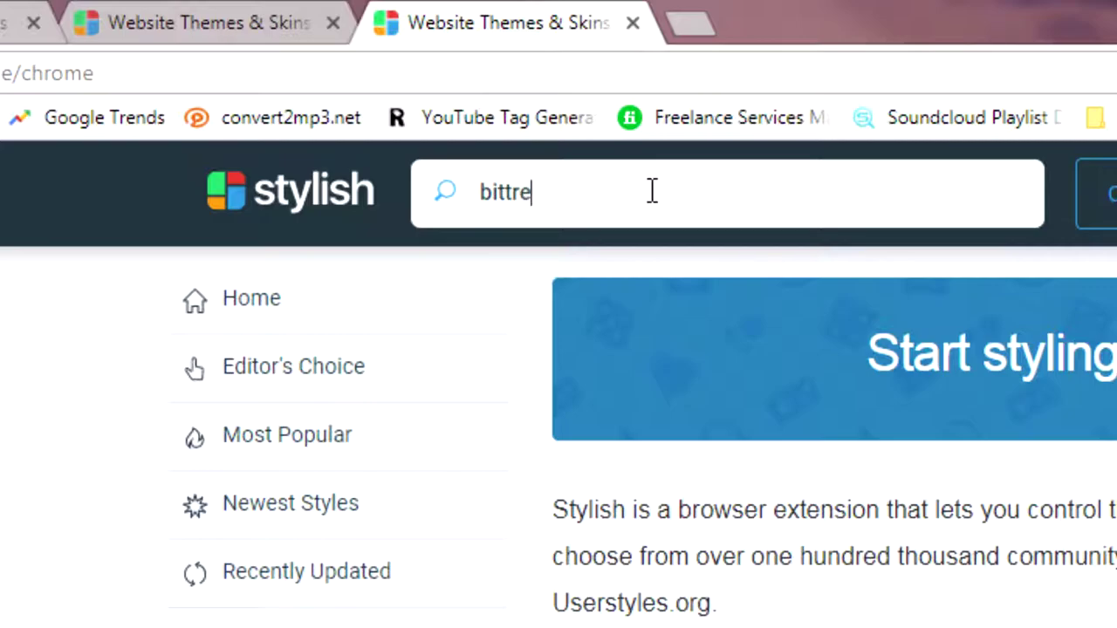
pyautogui.write('x')
pyautogui.press('Return')
pyautogui.scroll(-5, 698, 210)
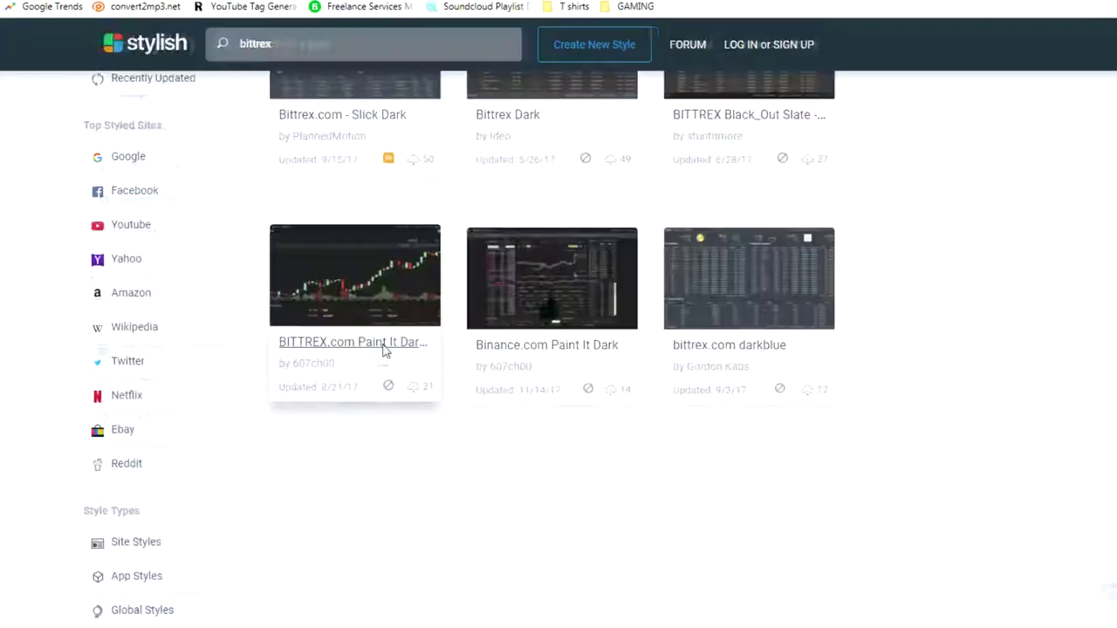
# Install the BITTREX.com Paint It Dark Theme style, then go to the CoinMarketCap tab.
pyautogui.click(384, 346)
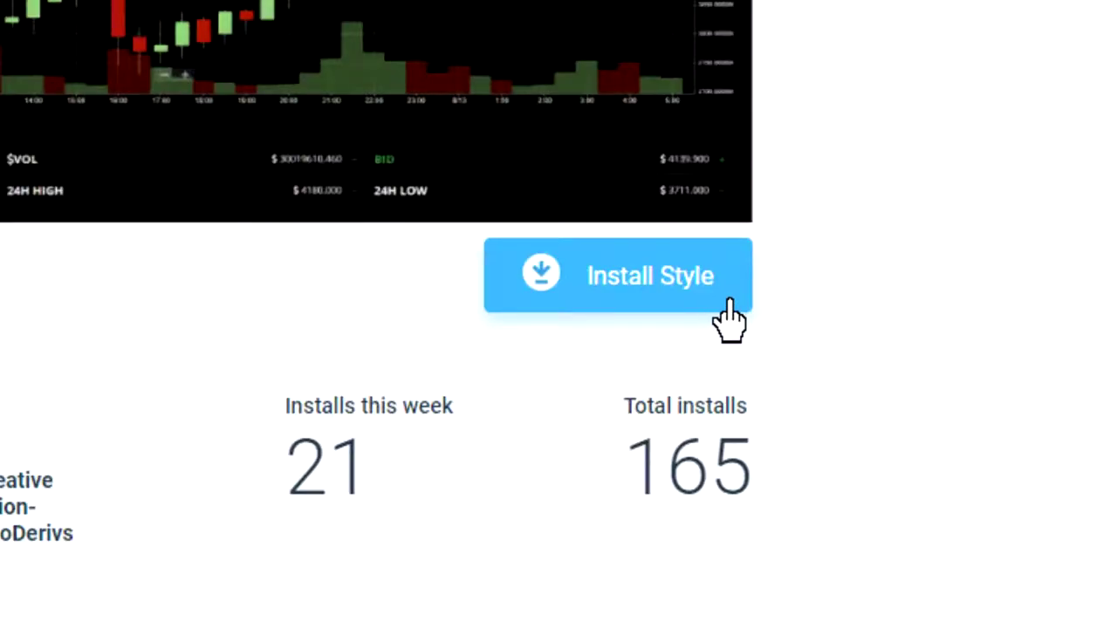
pyautogui.click(724, 301)
pyautogui.click(674, 241)
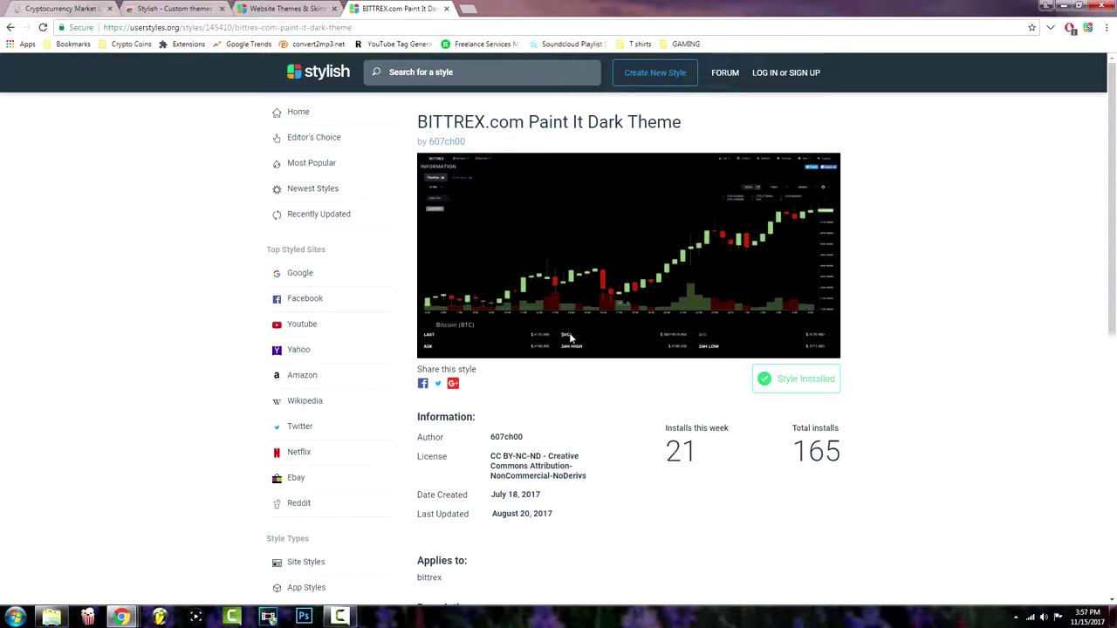
pyautogui.hotkey('ctrl', '1')
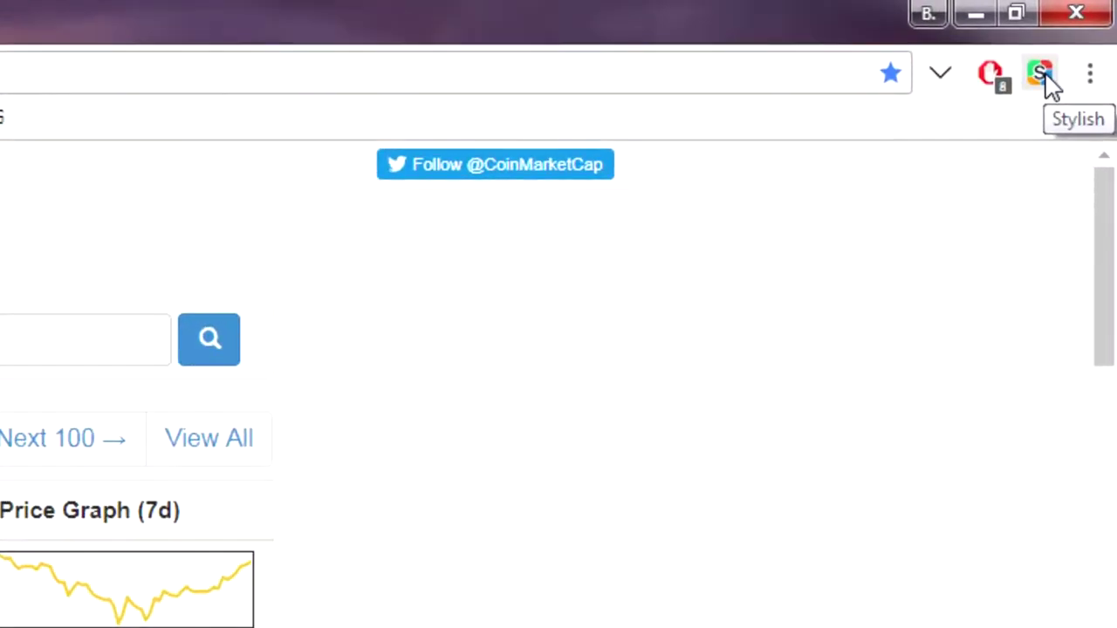
# Install a dark coinmarketcap.com theme from the Stylish library, then delete it again.
pyautogui.click(1068, 49)
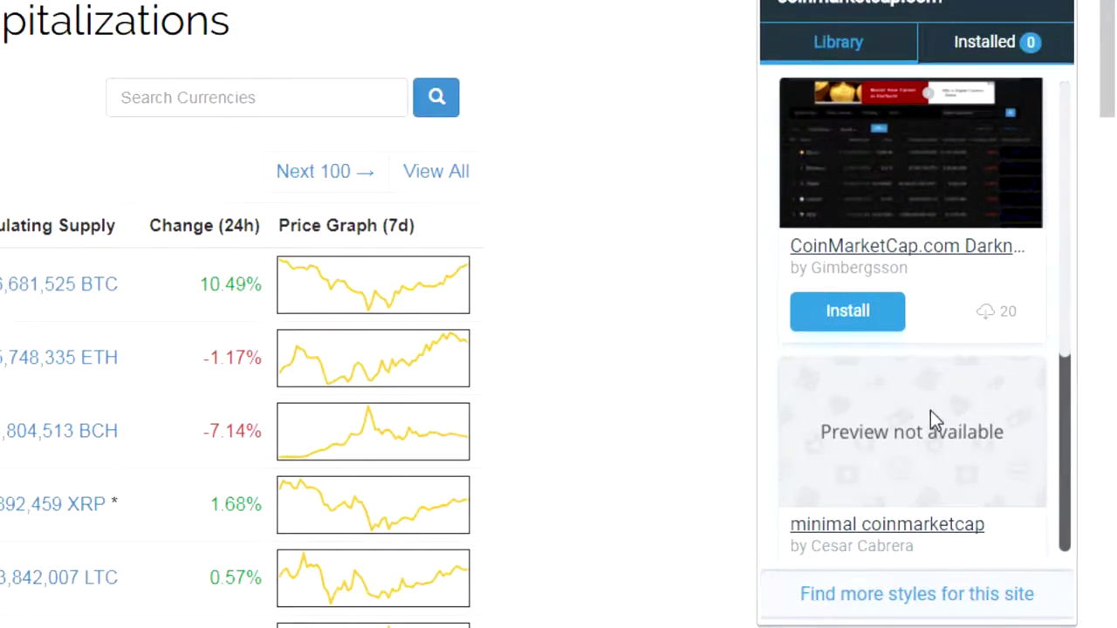
pyautogui.scroll(-4, 932, 401)
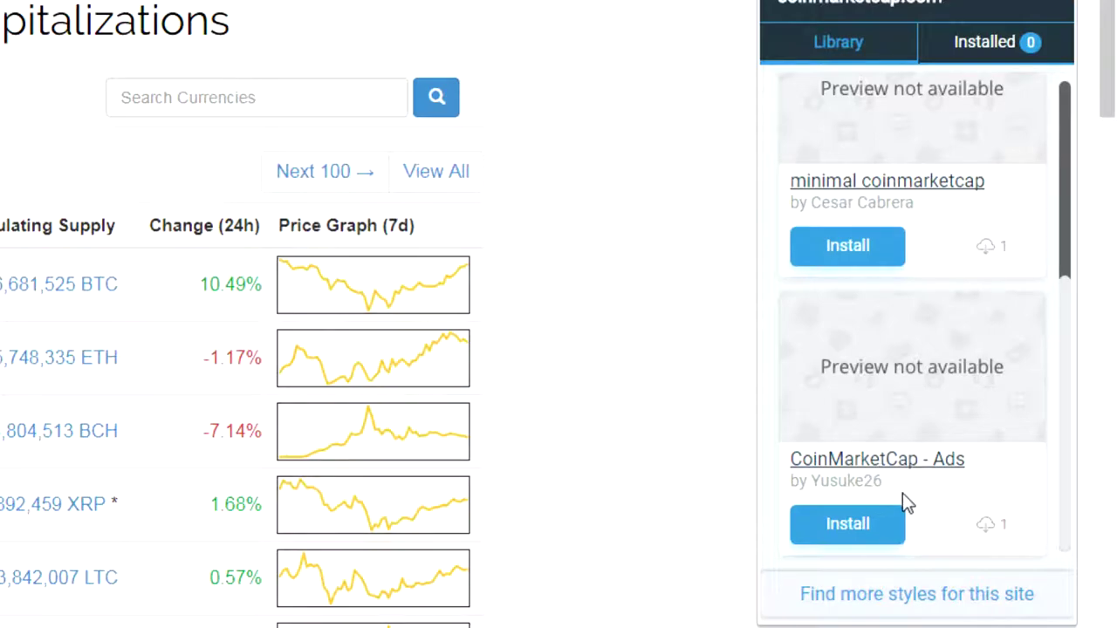
pyautogui.scroll(-4, 954, 504)
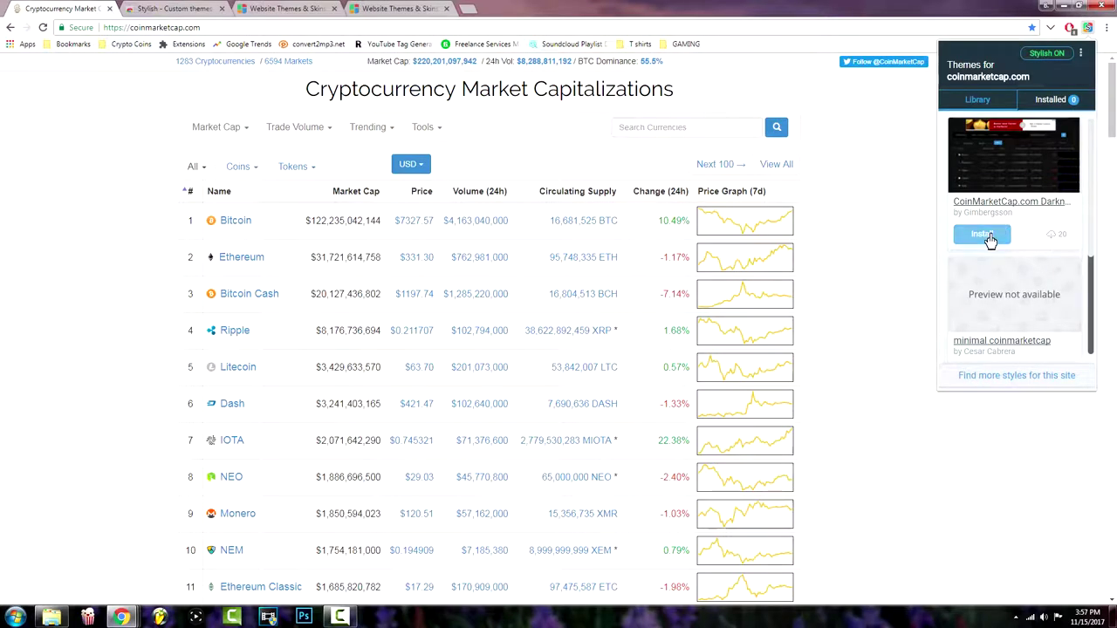
pyautogui.click(984, 237)
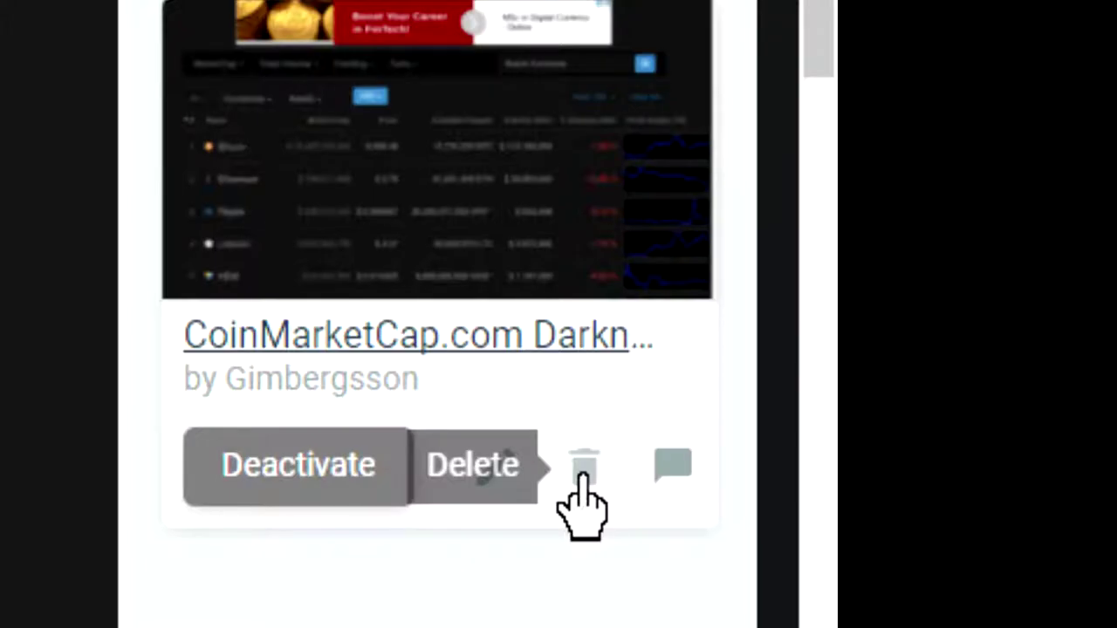
pyautogui.click(581, 479)
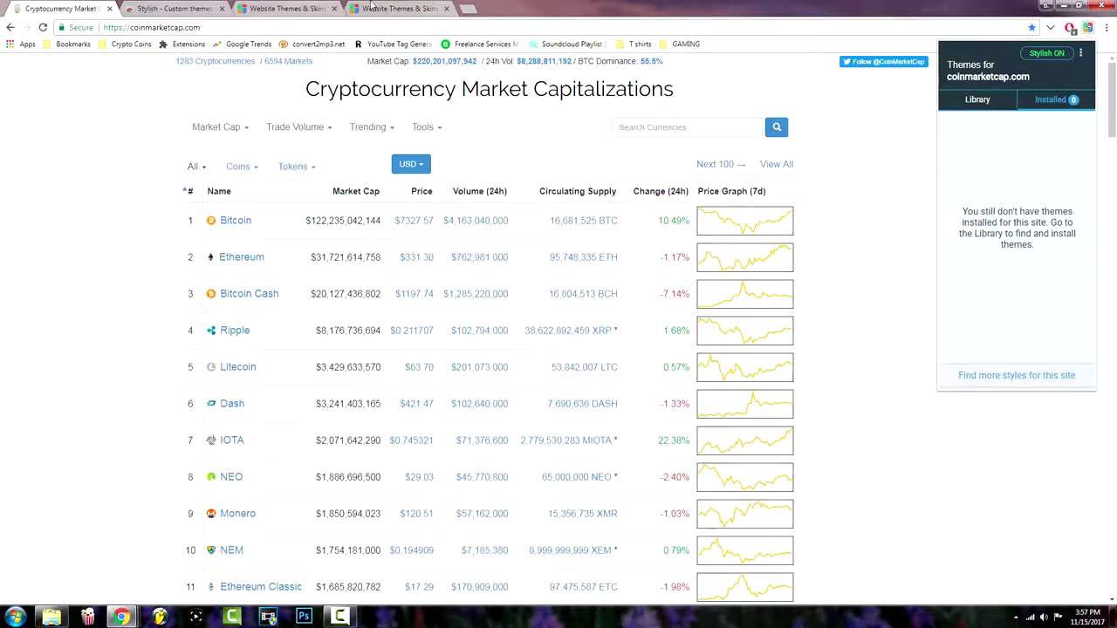
# Reload CoinMarketCap and scroll through its market table in the darker theme.
pyautogui.click(284, 11)
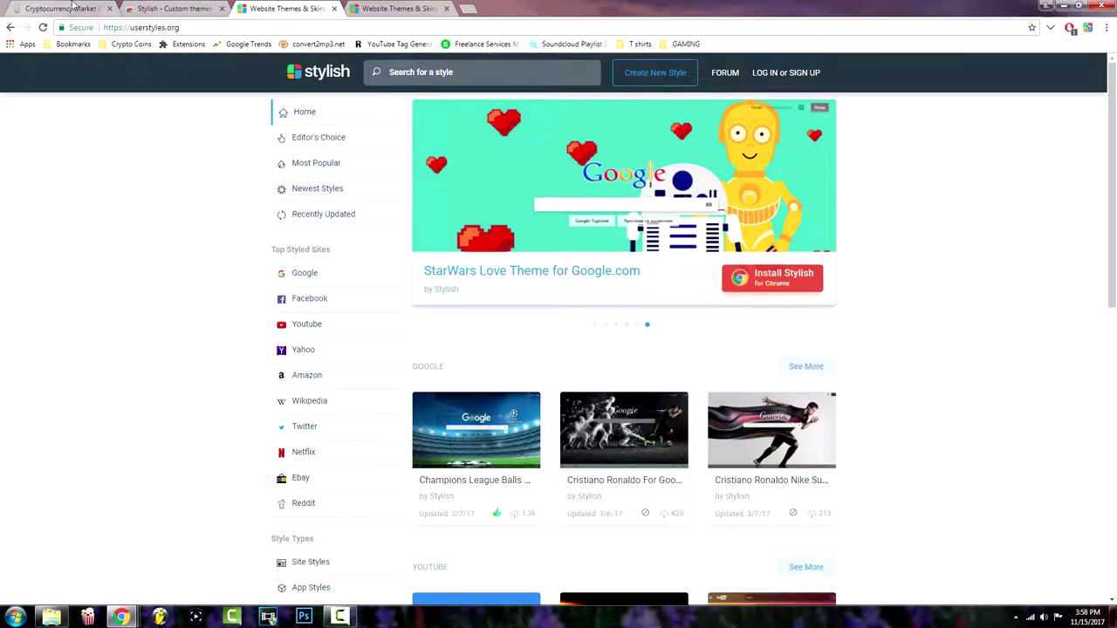
pyautogui.hotkey('ctrl', '1')
pyautogui.click(287, 8)
pyautogui.click(61, 8)
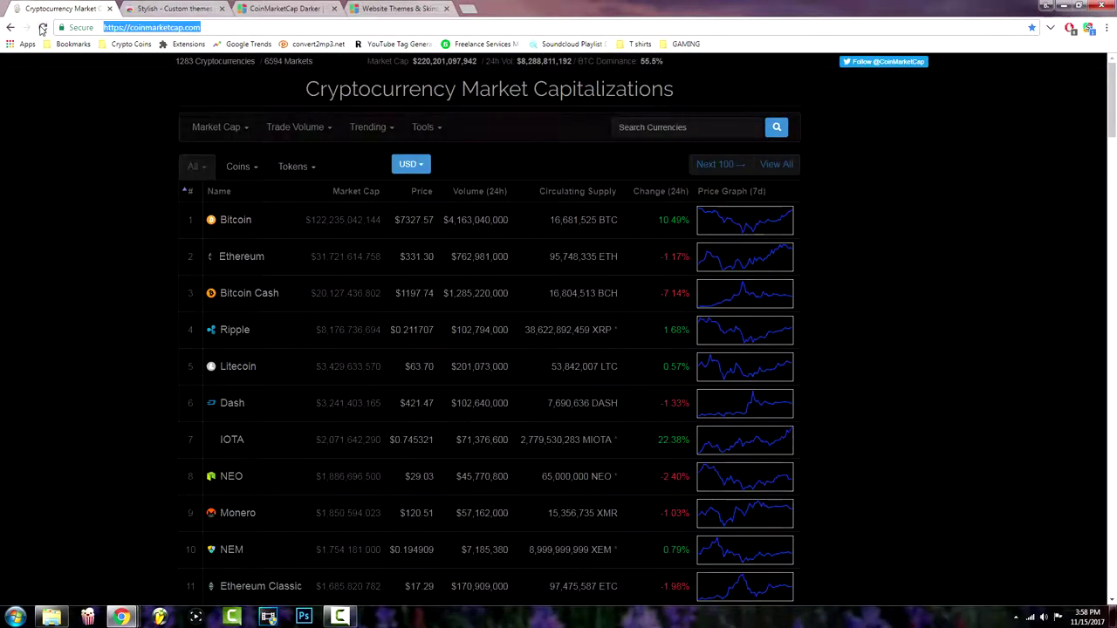
pyautogui.click(42, 28)
pyautogui.scroll(-2, 71, 227)
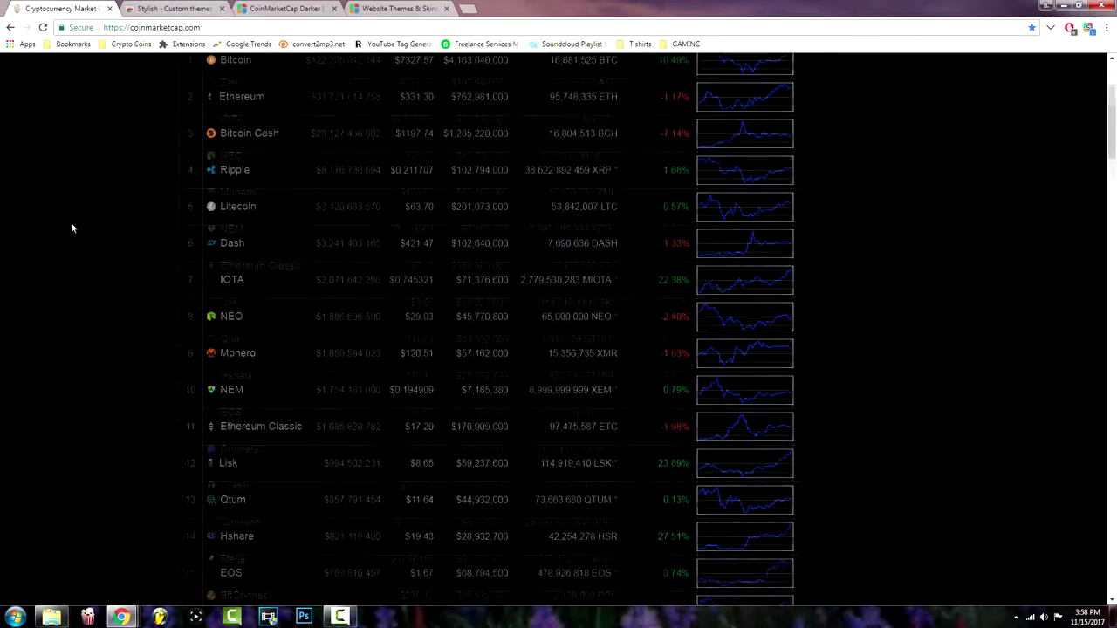
pyautogui.scroll(-2, 71, 228)
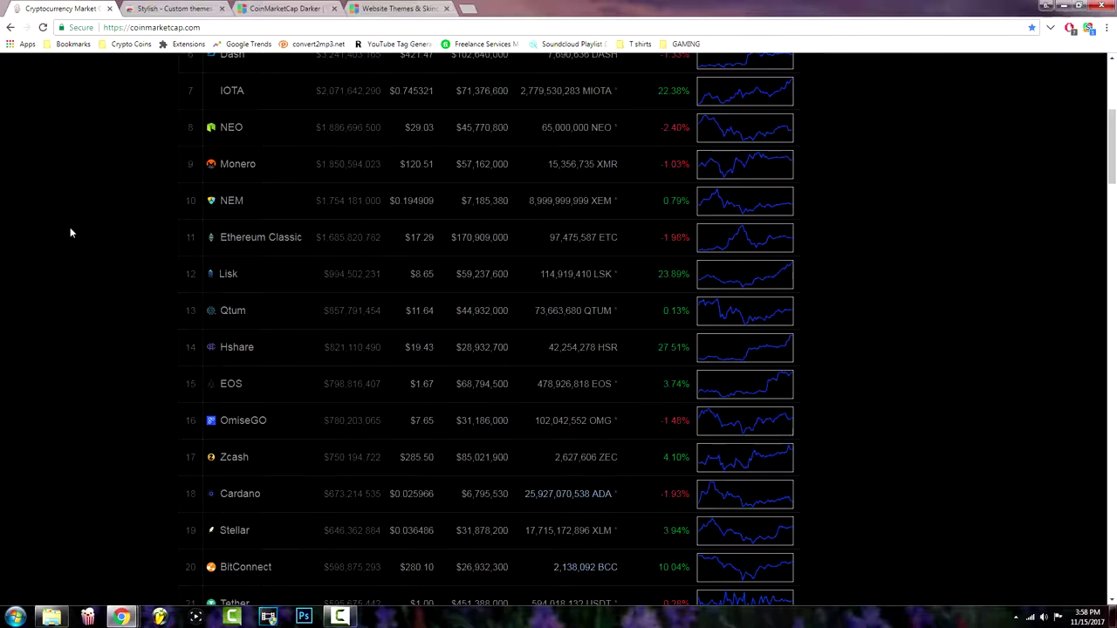
pyautogui.scroll(4, 44, 224)
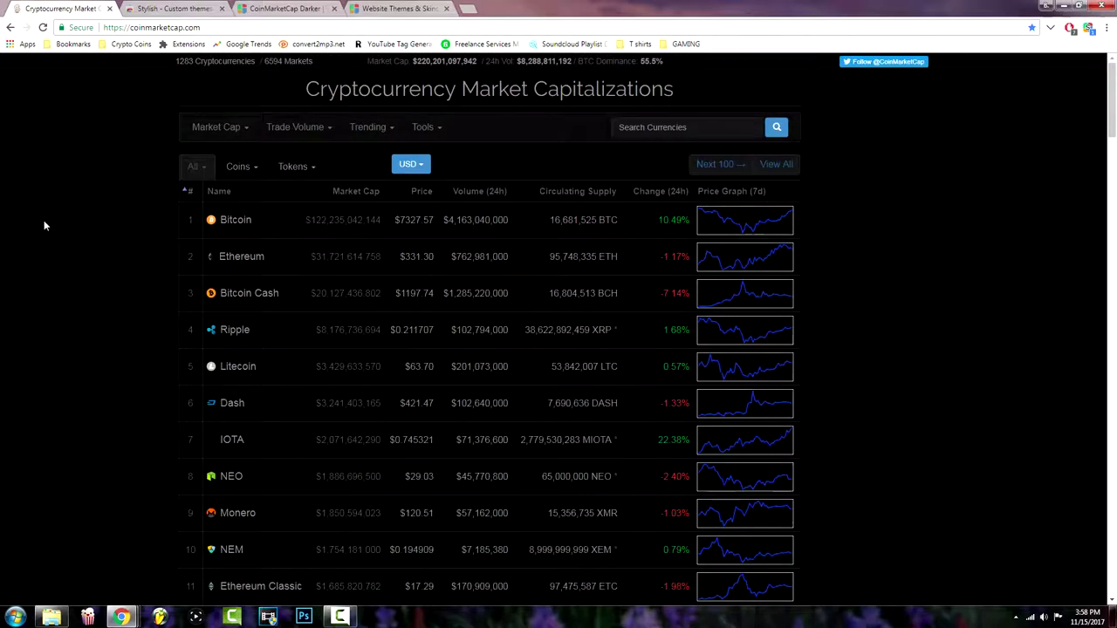
pyautogui.click(179, 8)
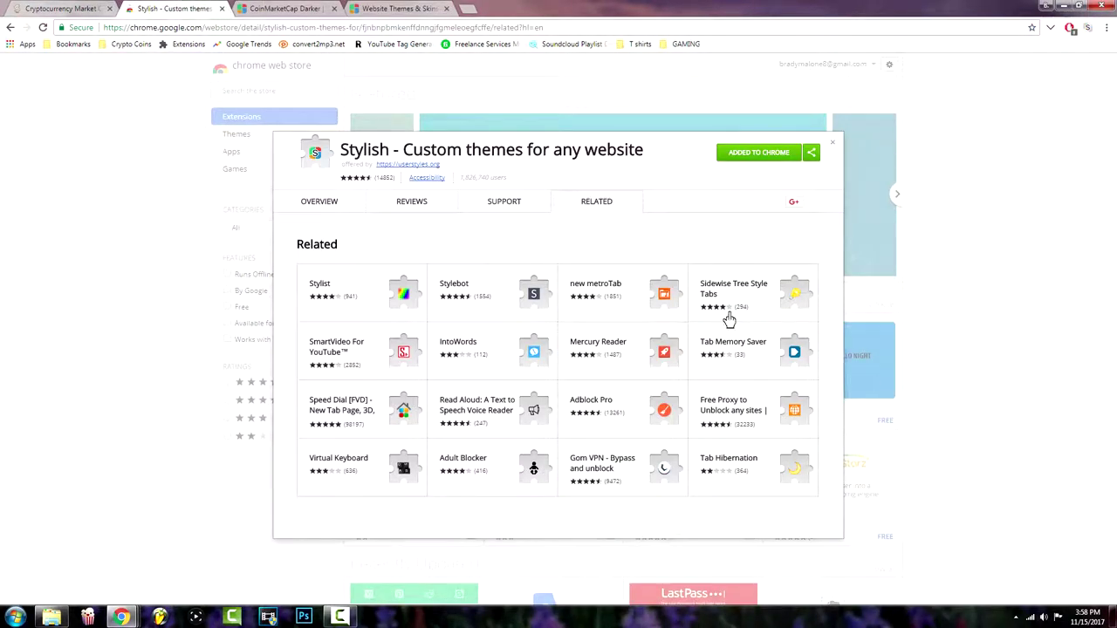
# Close the CoinMarketCap Darker style tab and the duplicate Website Themes & Skins tab.
pyautogui.moveTo(387, 153); pyautogui.dragTo(308, 151)
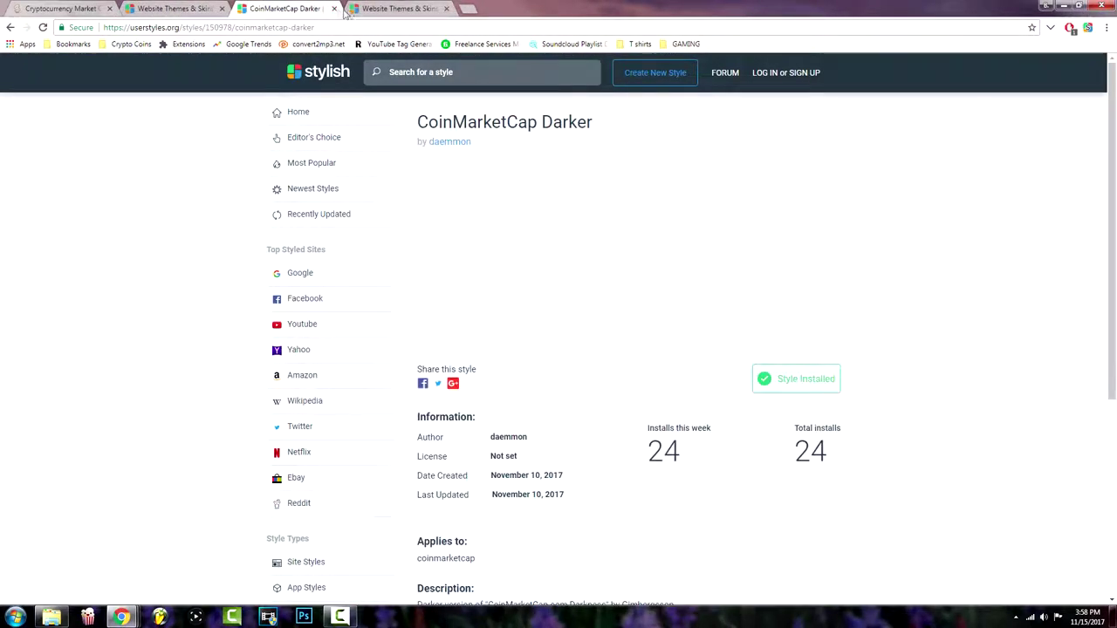
pyautogui.click(334, 9)
pyautogui.click(334, 9)
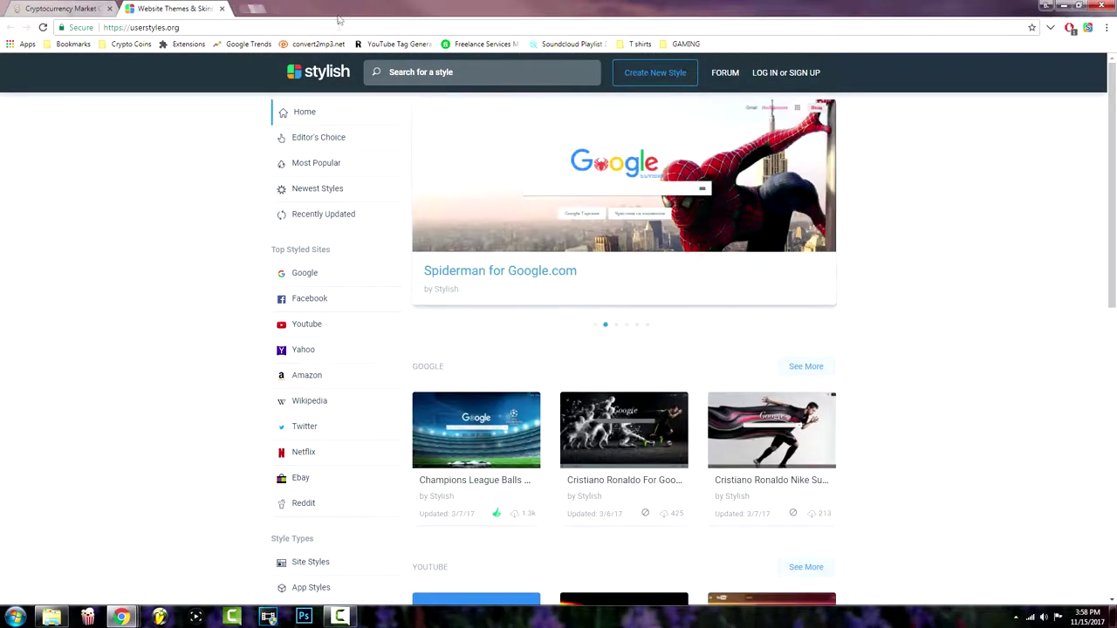
# Install the Blue and Clean Youtube style from userstyles.org's Youtube styles.
pyautogui.click(307, 324)
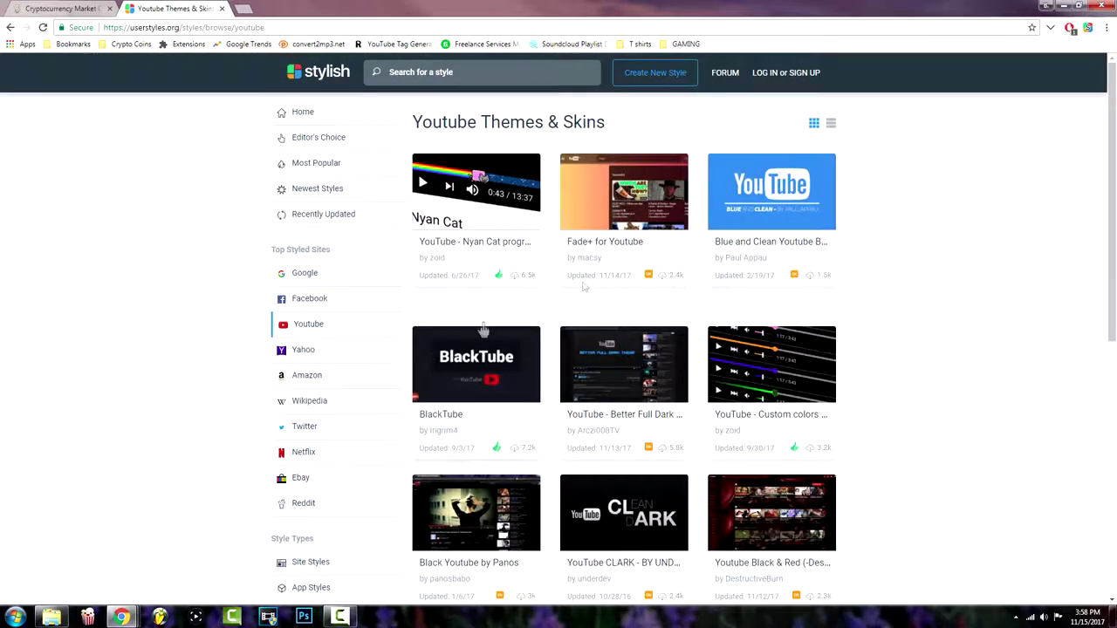
pyautogui.click(758, 206)
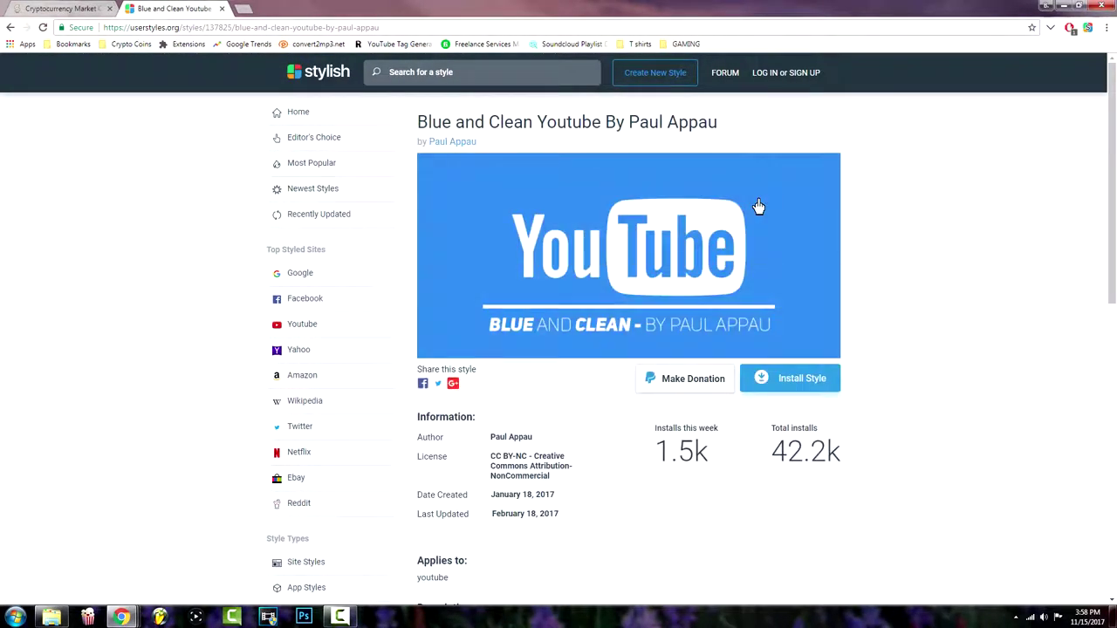
pyautogui.click(807, 387)
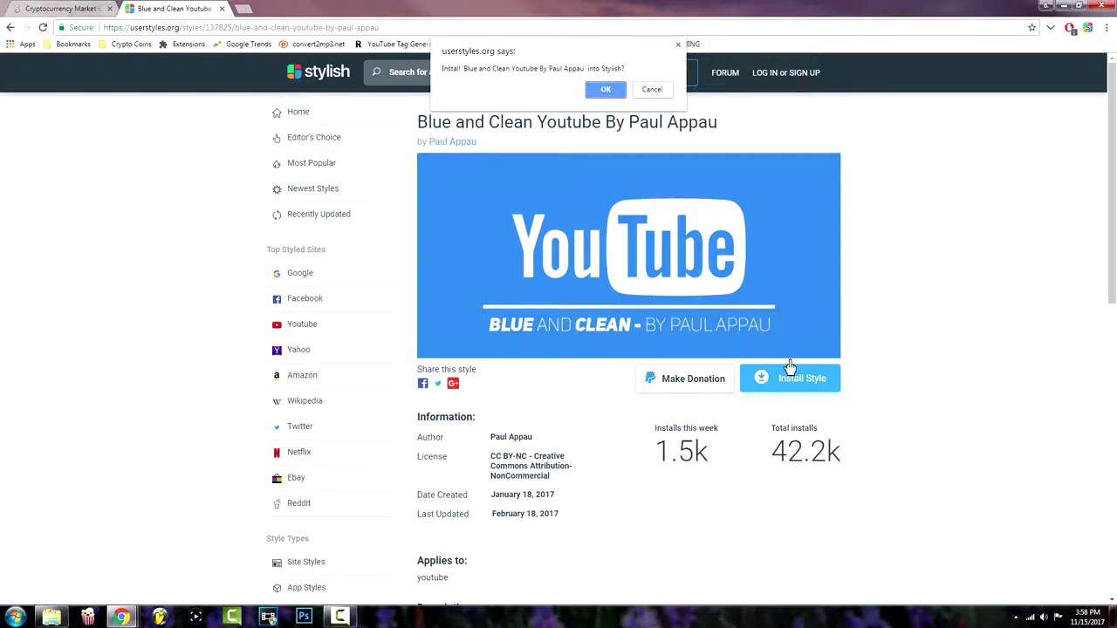
pyautogui.click(614, 90)
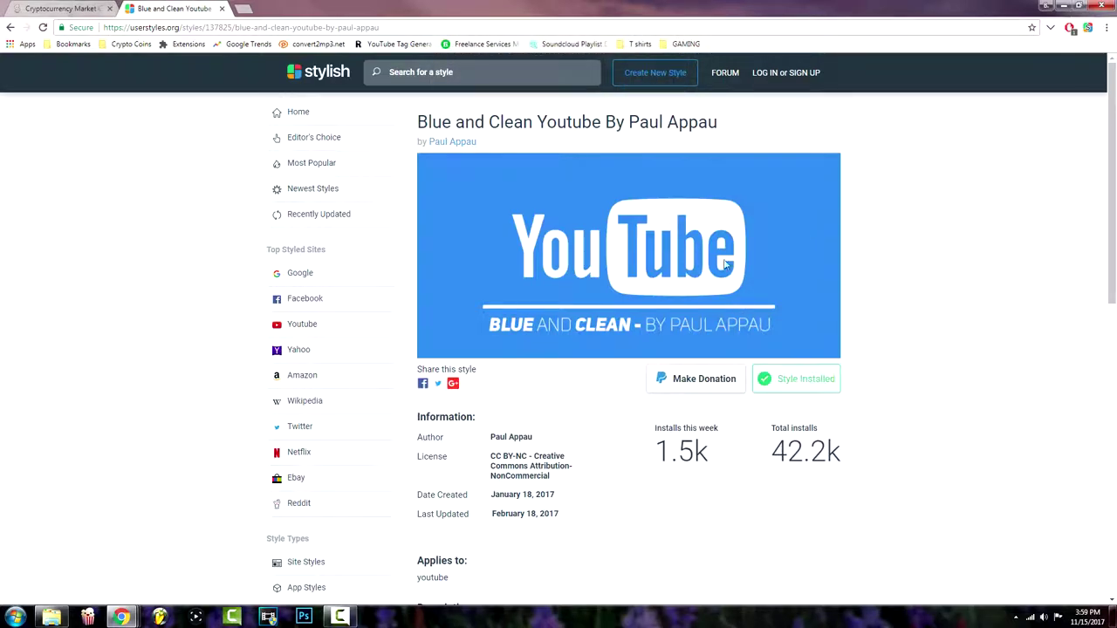
pyautogui.click(12, 29)
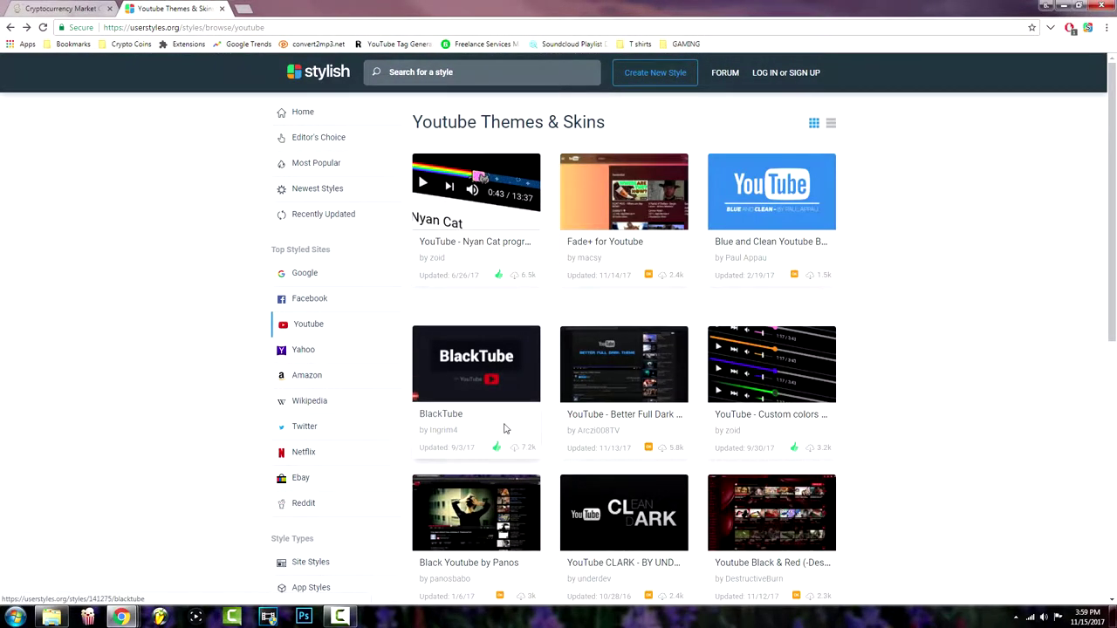
pyautogui.scroll(-1, 504, 429)
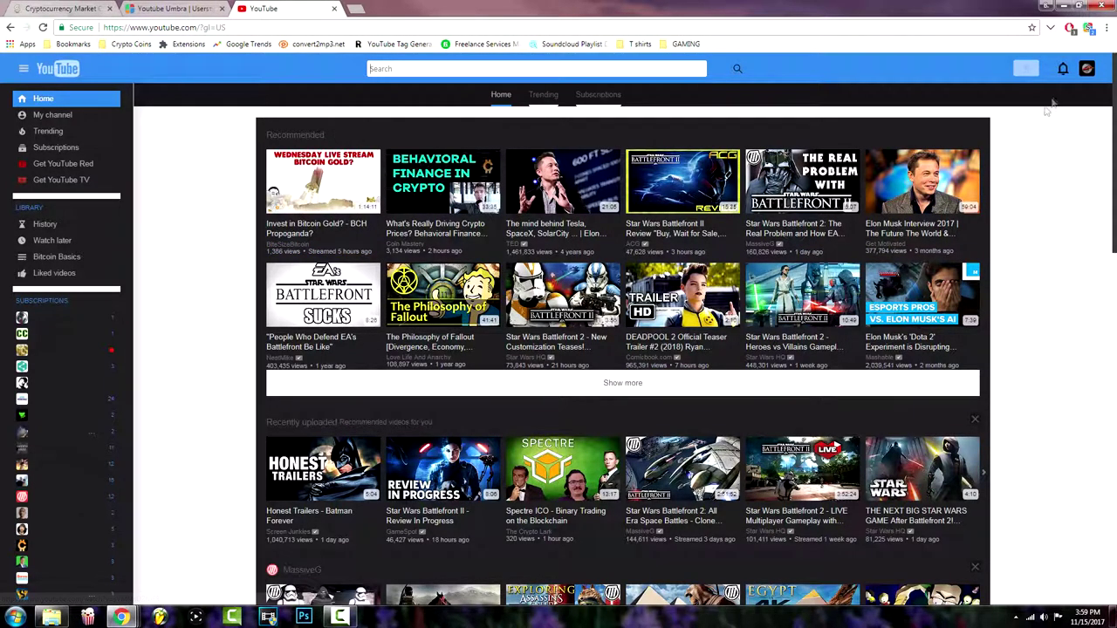
# Deactivate Blue and Clean Youtube in Stylish and reload YouTube Home in the Umbra theme.
pyautogui.click(1087, 68)
pyautogui.click(1086, 69)
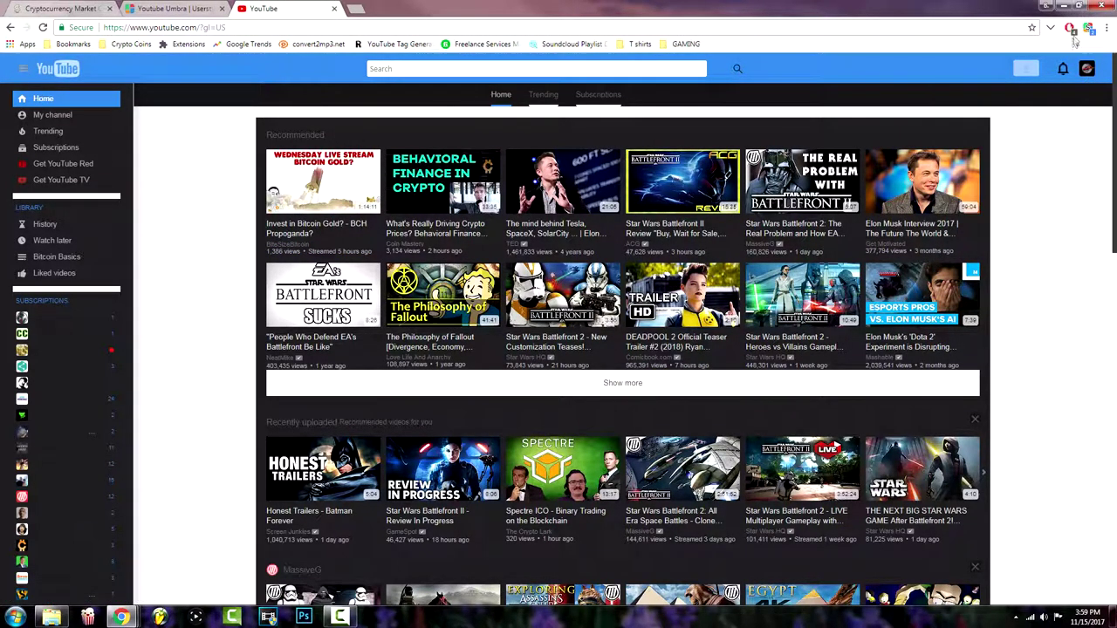
pyautogui.click(1070, 29)
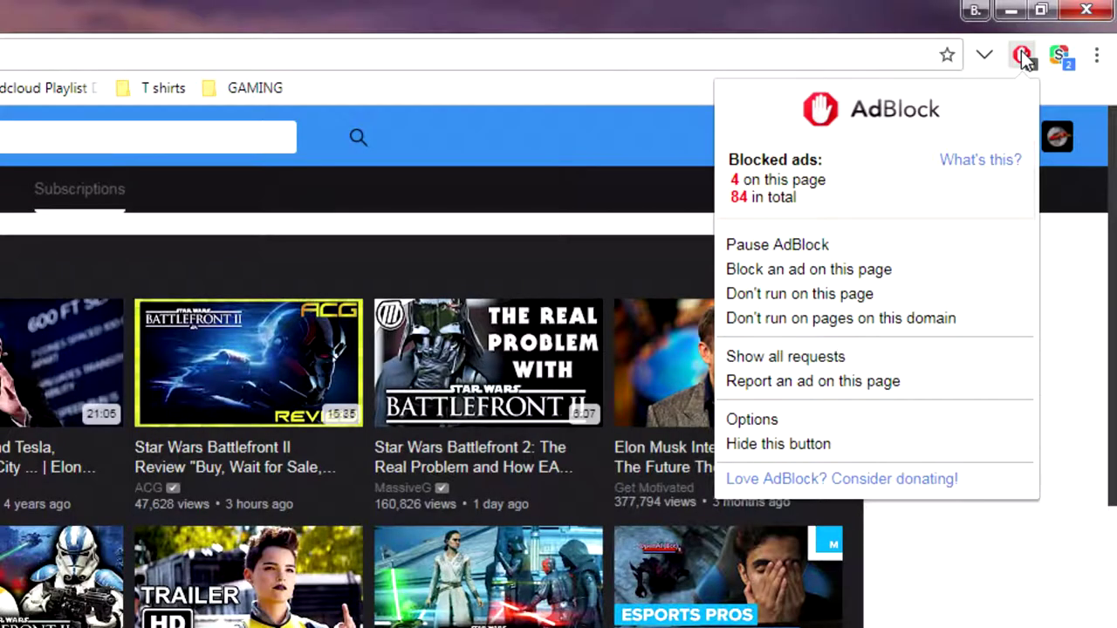
pyautogui.click(1070, 30)
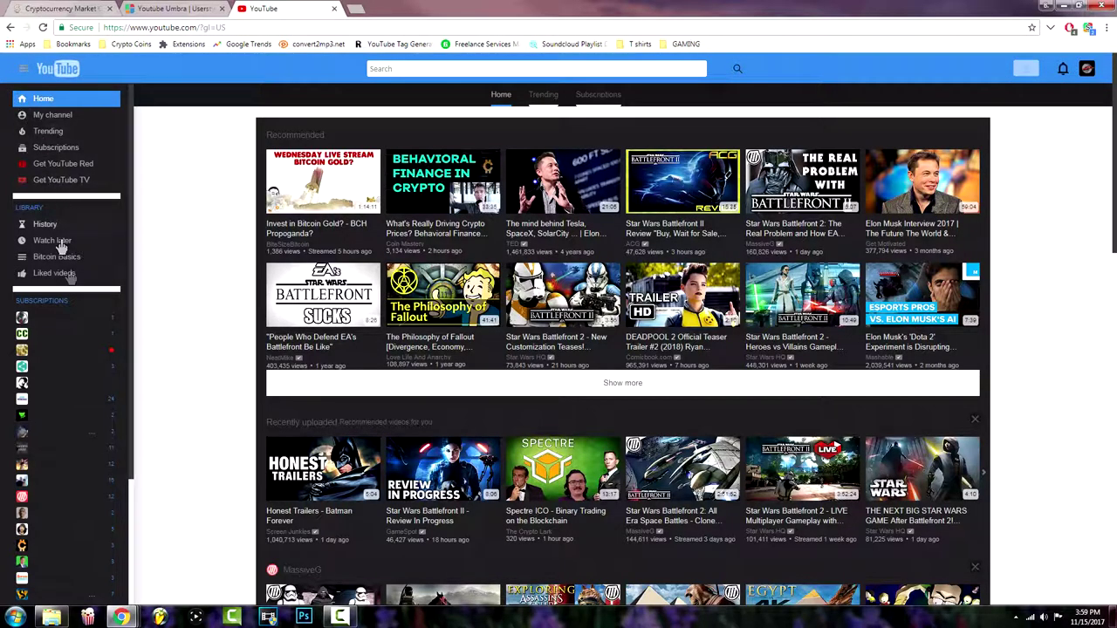
pyautogui.click(1059, 56)
pyautogui.scroll(-1, 566, 281)
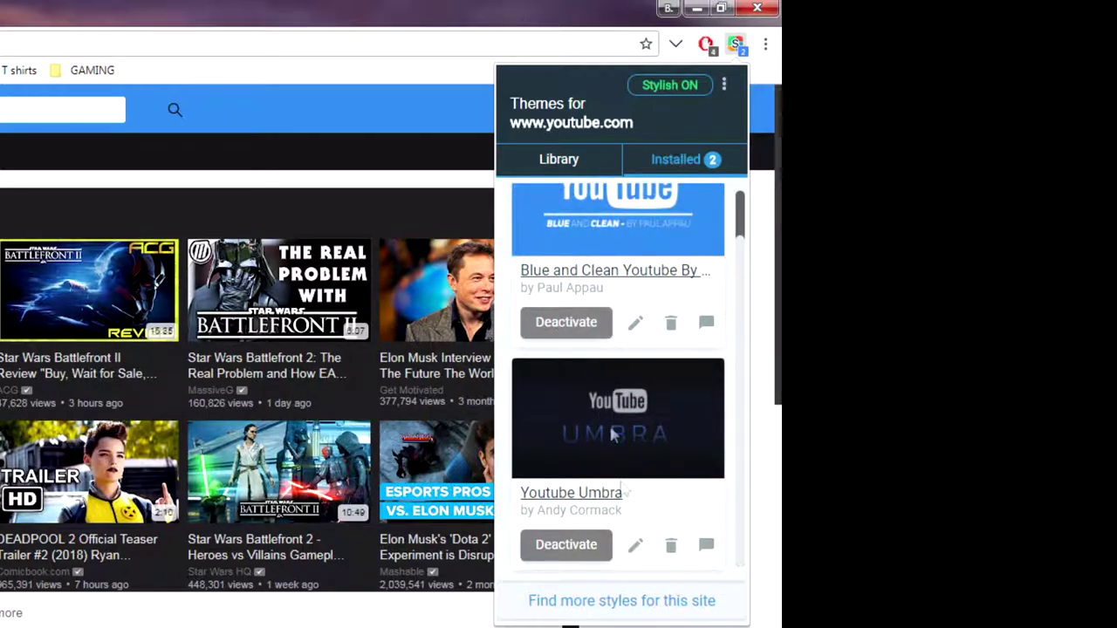
pyautogui.click(579, 332)
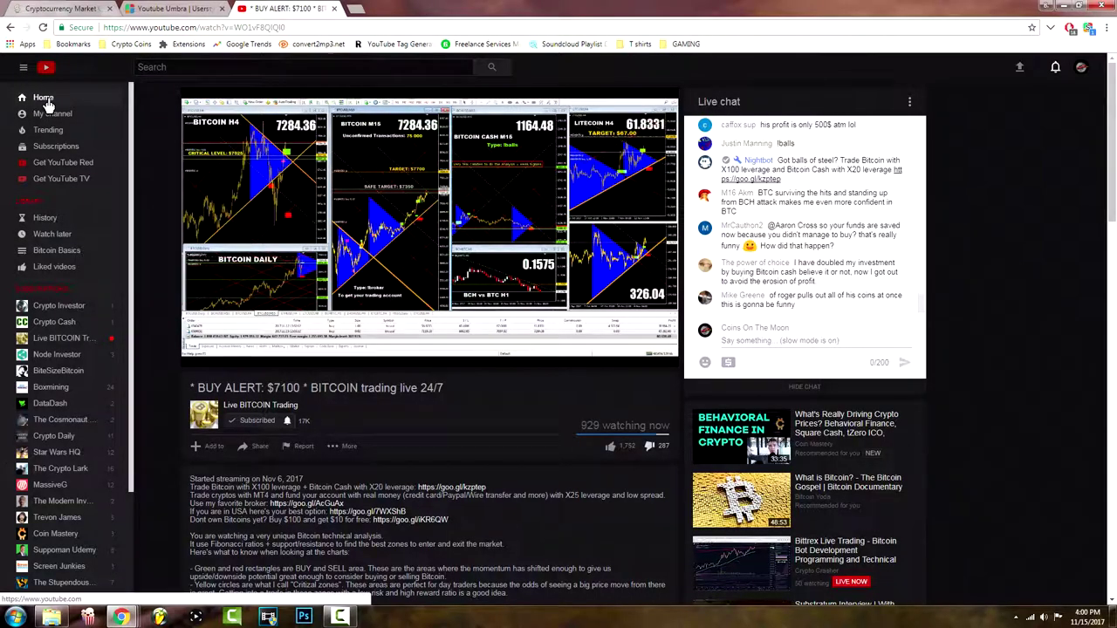
pyautogui.click(46, 99)
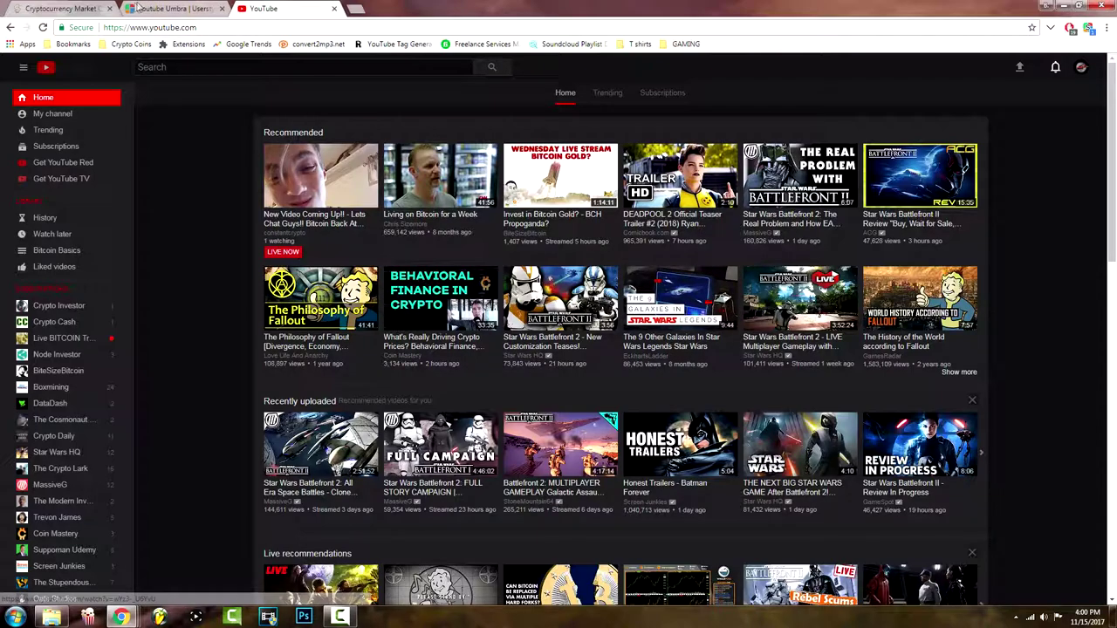
# Check the CoinMarketCap and YouTube tabs, then close the Youtube Umbra style tab.
pyautogui.click(70, 8)
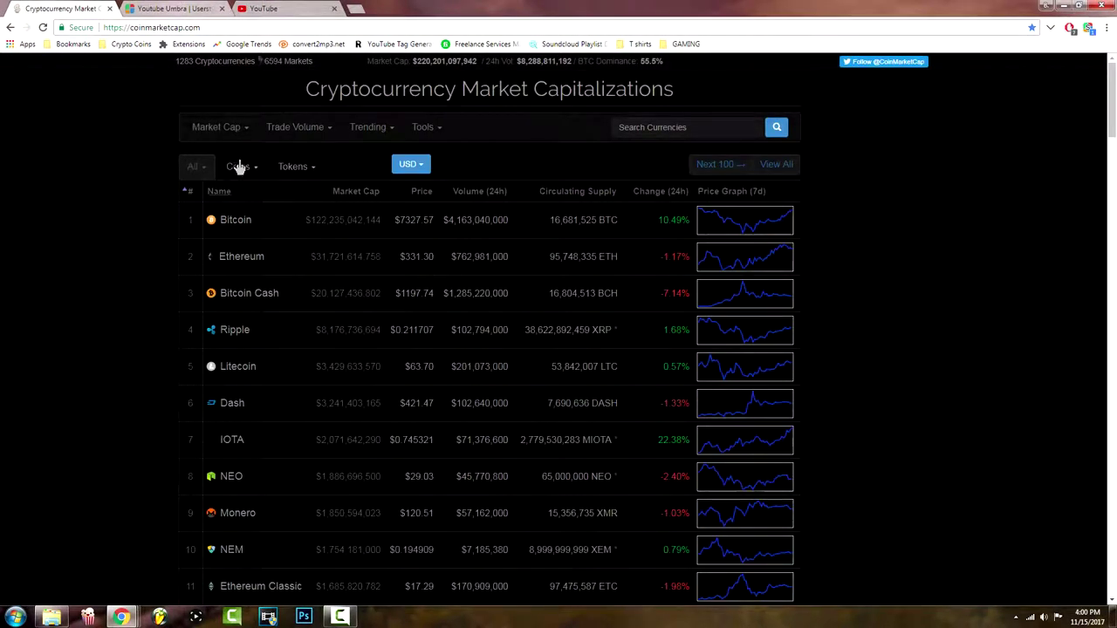
pyautogui.click(262, 8)
pyautogui.click(160, 6)
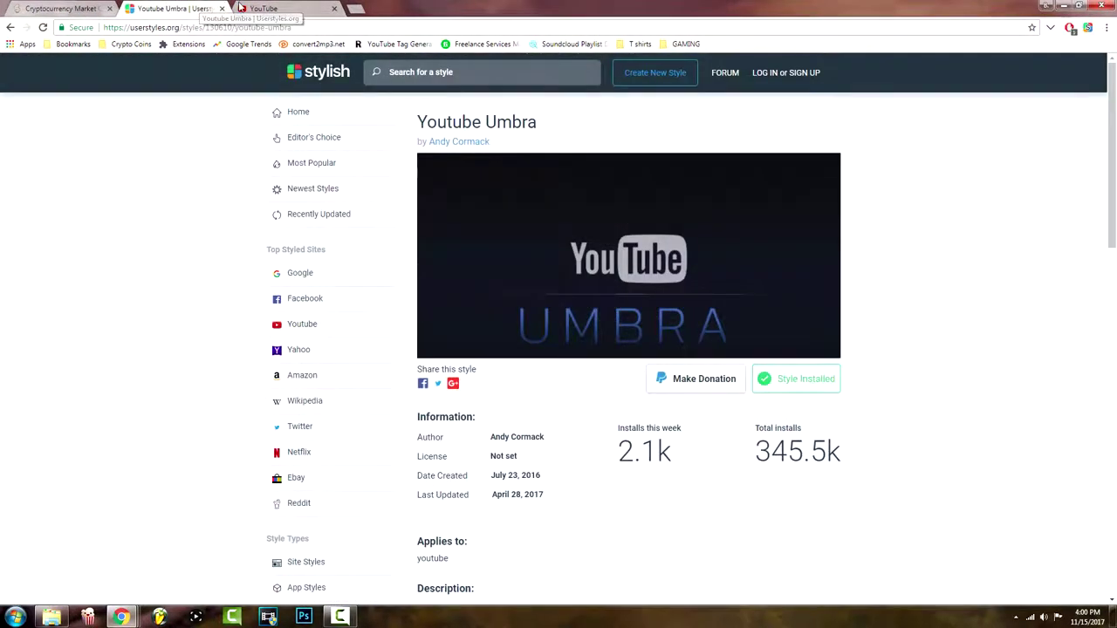
pyautogui.click(222, 8)
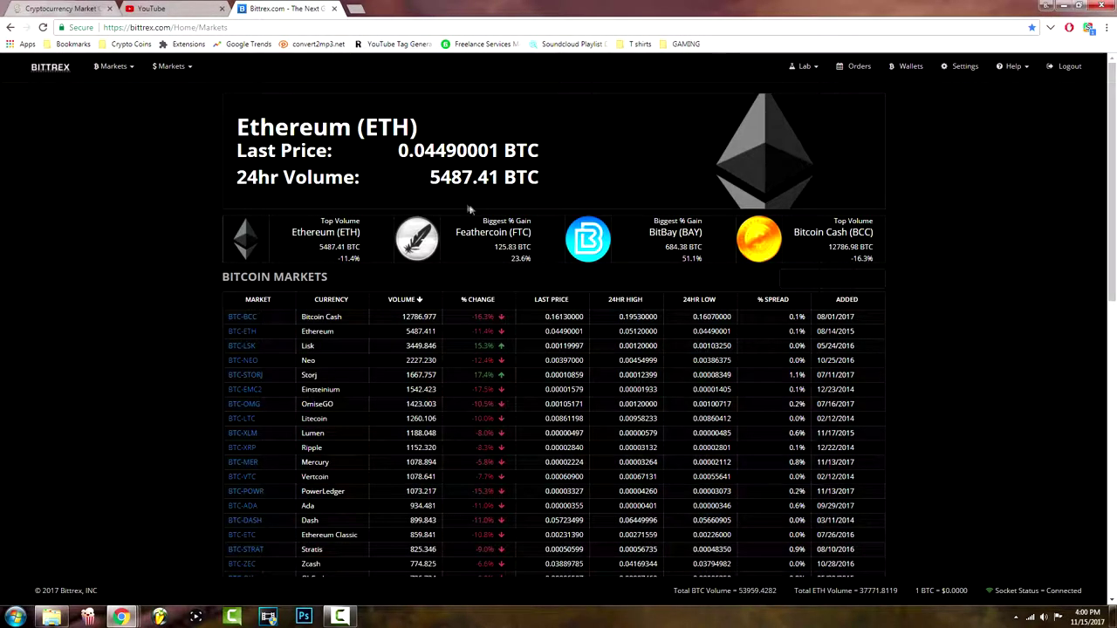
# Open the Feathercoin (BTC-FTC) Bittrex market and scroll down to its trading panel.
pyautogui.click(469, 244)
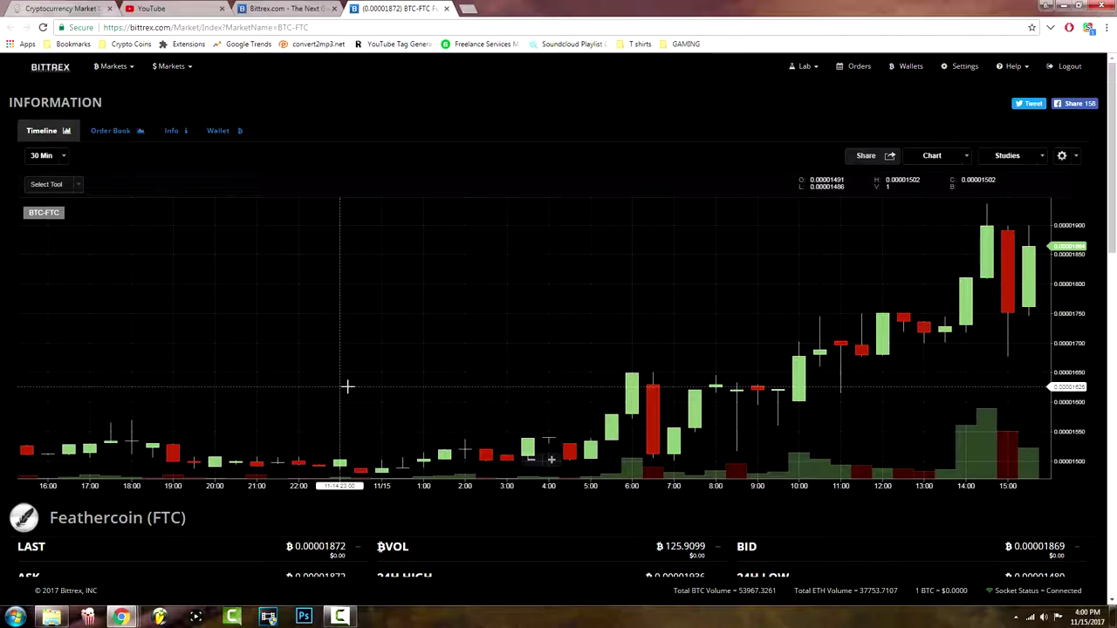
pyautogui.scroll(-2, 347, 387)
pyautogui.scroll(-2, 347, 386)
pyautogui.scroll(-2, 347, 386)
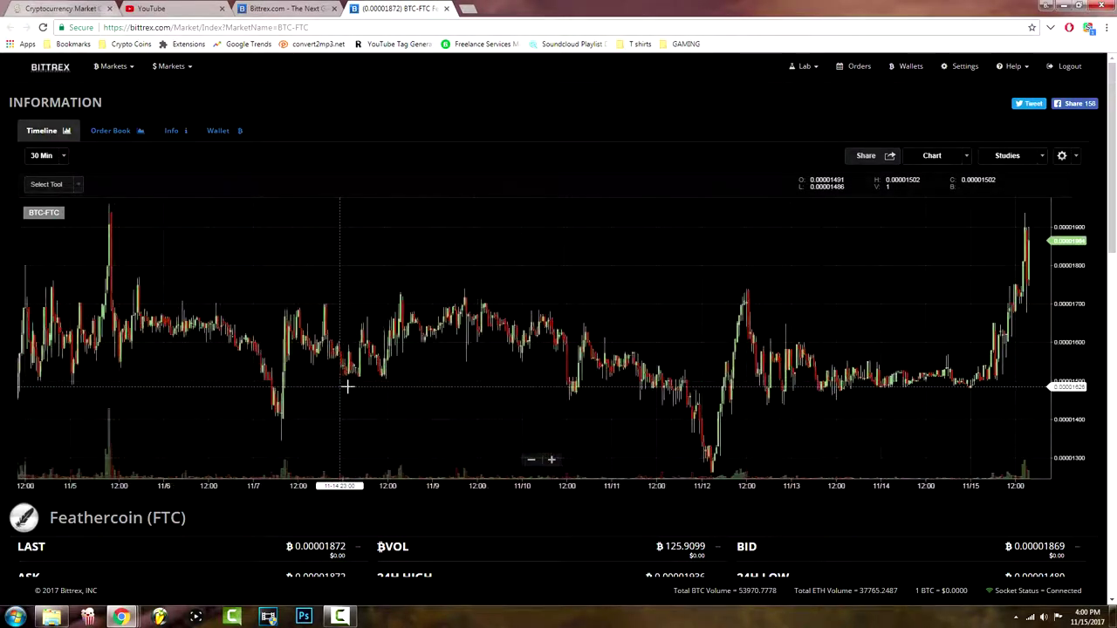
pyautogui.scroll(2, 346, 386)
pyautogui.scroll(1, 346, 387)
pyautogui.scroll(-4, 497, 136)
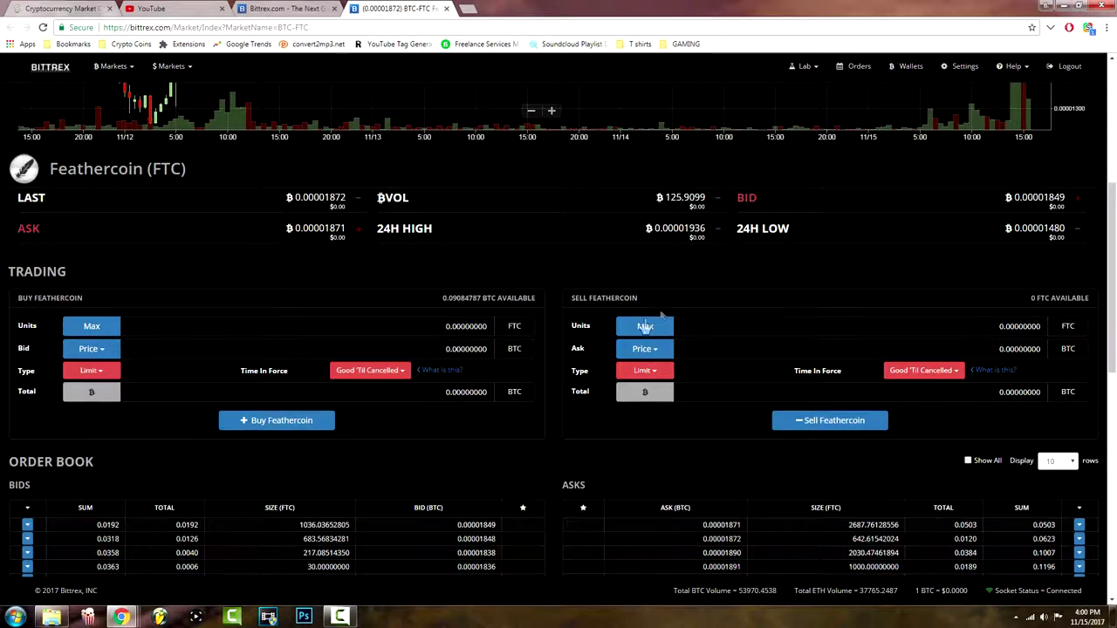
# View the Feathercoin order book and 1-minute candle chart, then return to the Bittrex markets overview.
pyautogui.click(99, 133)
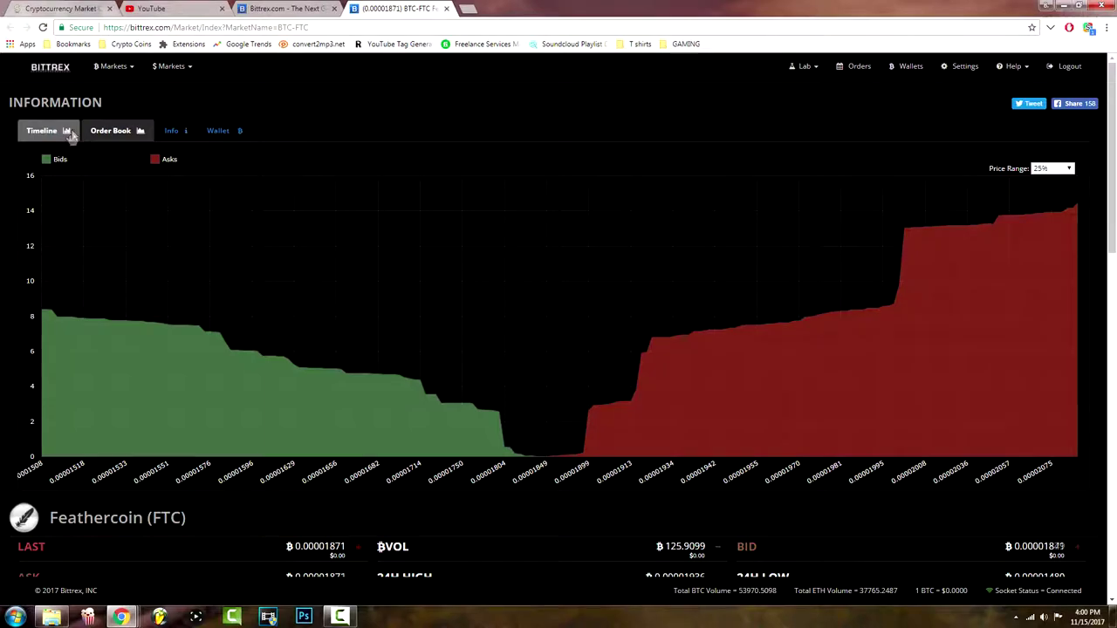
pyautogui.click(66, 134)
pyautogui.click(43, 156)
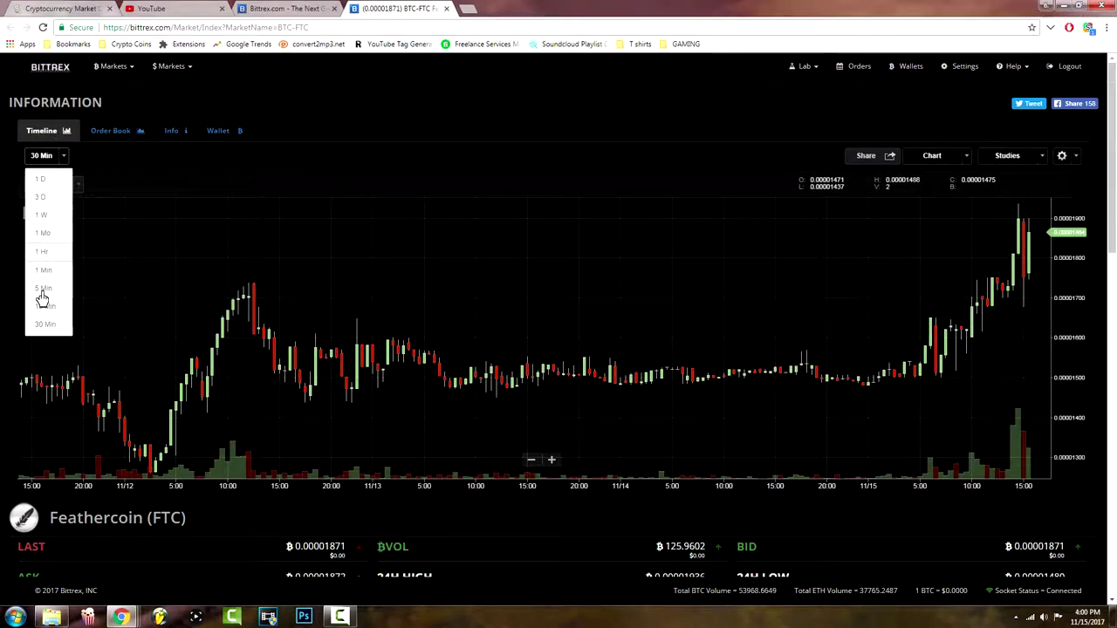
pyautogui.click(43, 270)
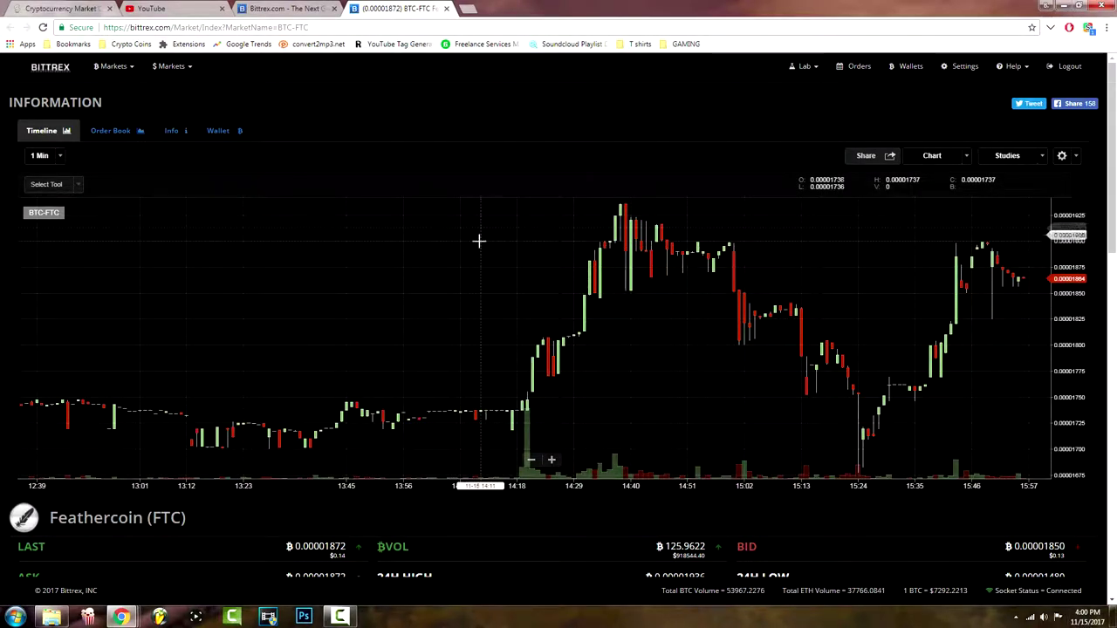
pyautogui.moveTo(958, 598); pyautogui.dragTo(927, 596)
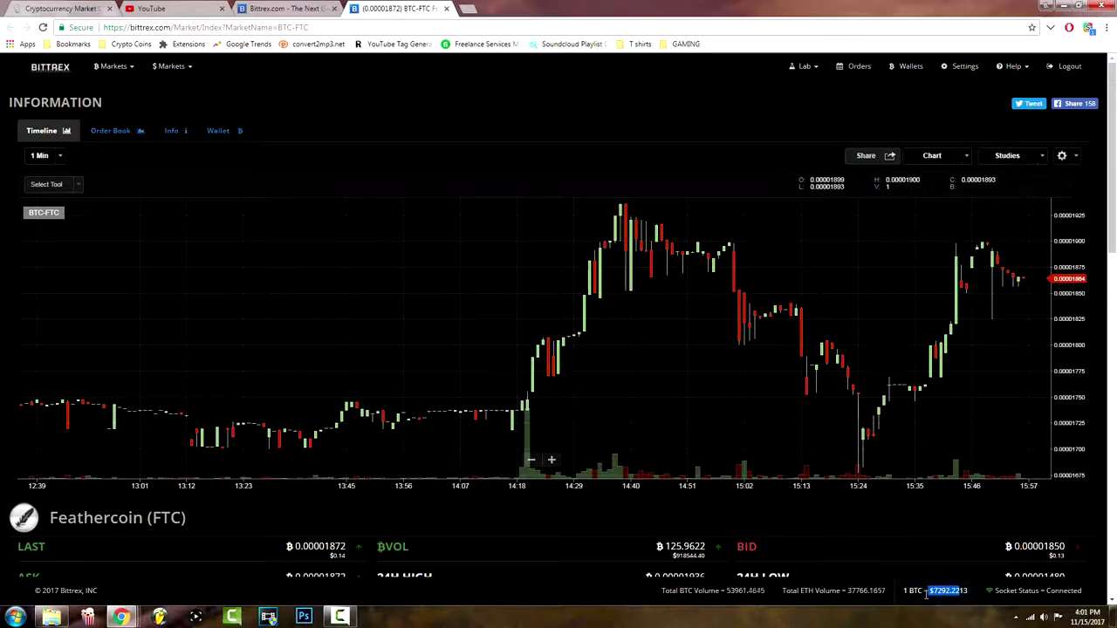
pyautogui.click(42, 70)
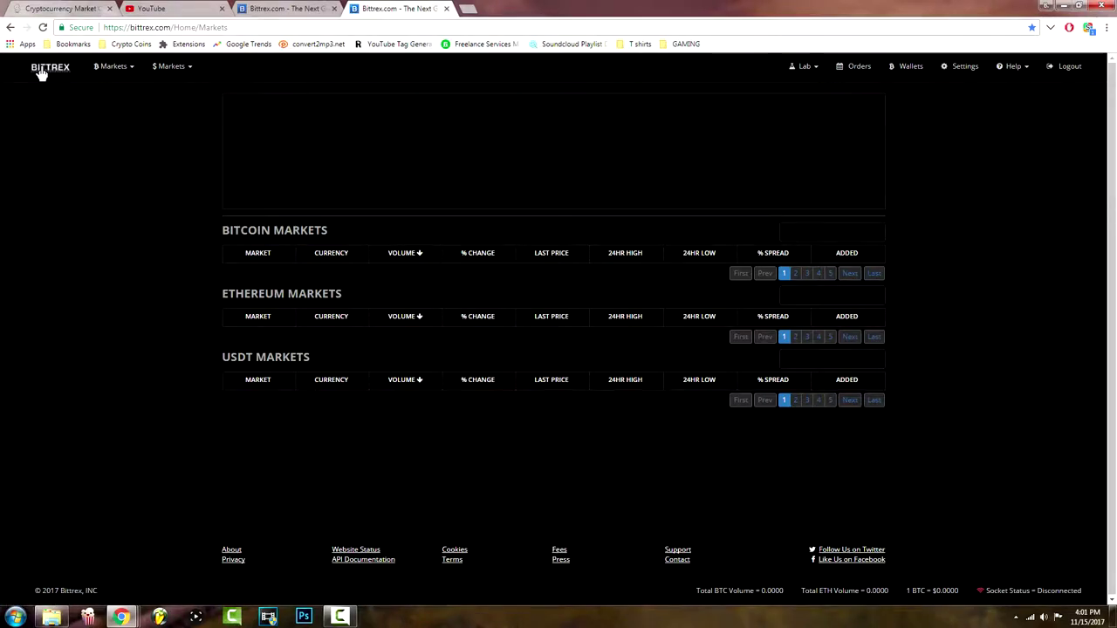